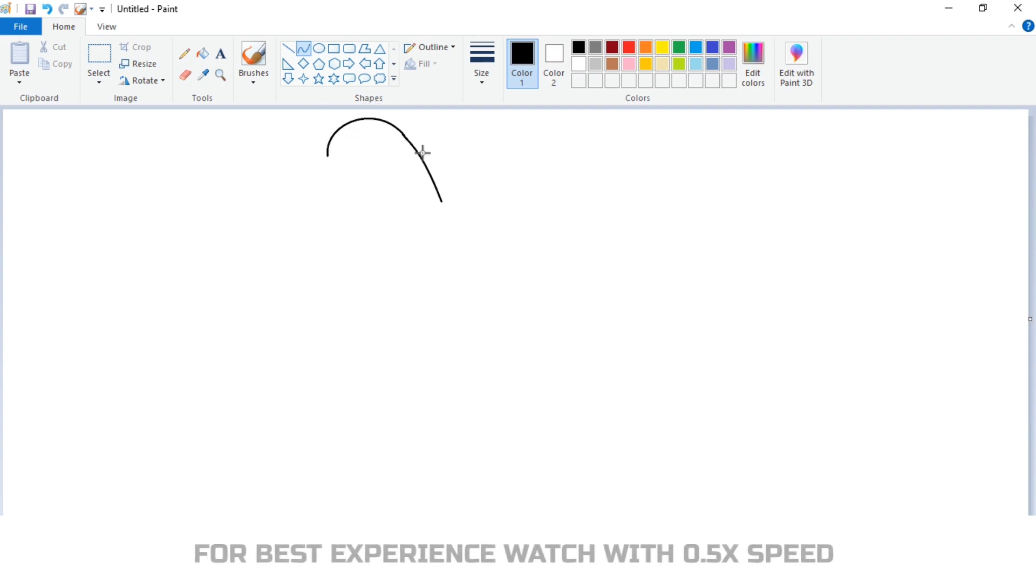
Draw the curved back of the bird's neck, running from the head down to the shoulder
left_click(106, 26)
left_click(19, 54)
key("ctrl+z")
left_click_drag(476, 162, 507, 187)
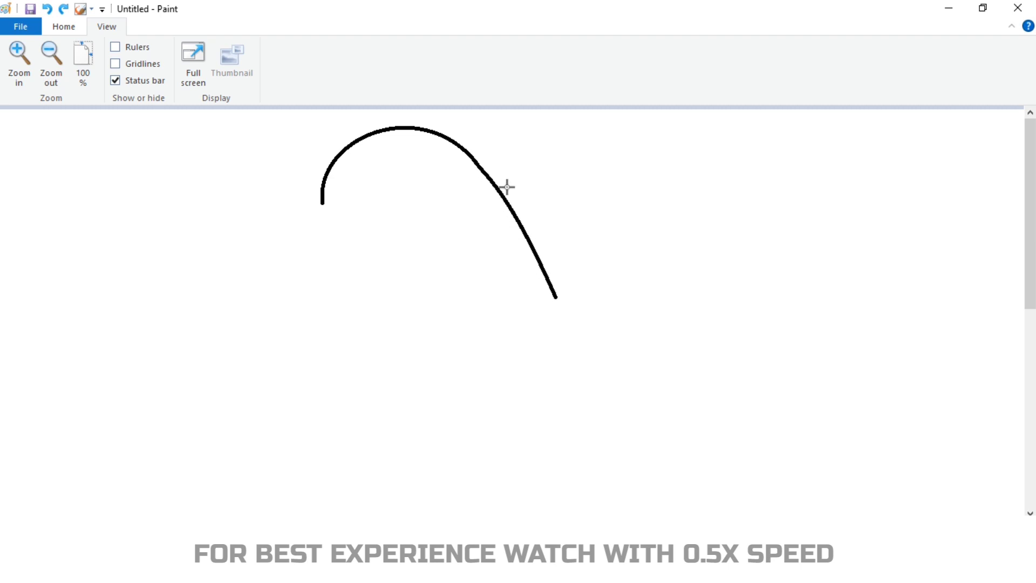
left_click(592, 243)
key("ctrl+z")
left_click_drag(472, 157, 497, 180)
left_click_drag(530, 242, 611, 321)
left_click_drag(554, 271, 546, 288)
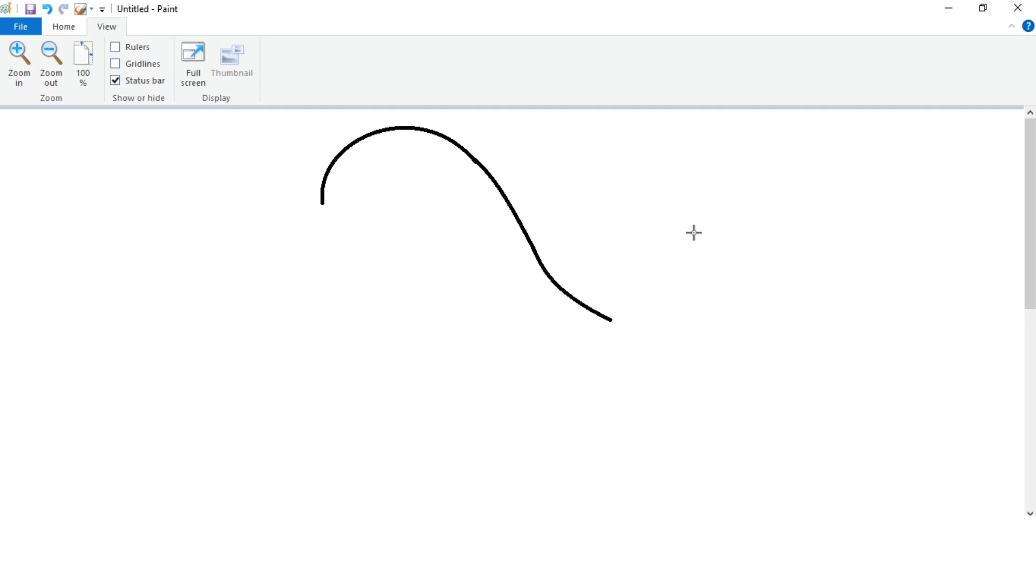
Draw the short hooked beak below the forehead and the rounded throat line beneath it
left_click(64, 27)
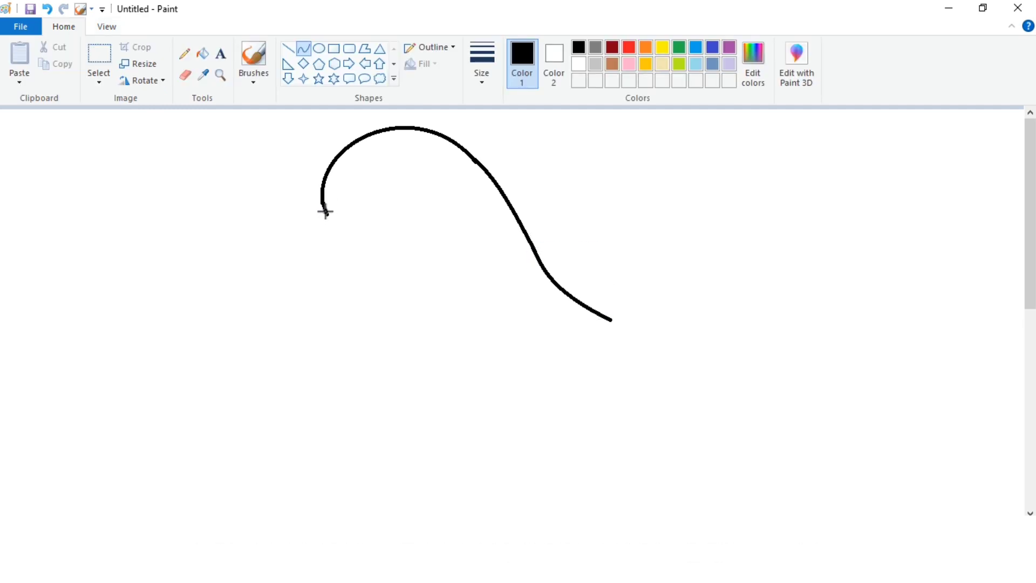
left_click(287, 187)
mouse_move(285, 268)
left_mouse_down()
mouse_move(327, 215)
mouse_move(281, 248)
mouse_move(344, 261)
mouse_move(301, 462)
left_mouse_up()
left_click(310, 252)
left_click(336, 250)
left_click(279, 189)
Extend the breast outline with a curve sweeping down toward the belly
mouse_move(335, 302)
left_mouse_down()
mouse_move(317, 282)
mouse_move(252, 324)
mouse_move(250, 301)
mouse_move(241, 347)
mouse_move(264, 273)
mouse_move(403, 387)
left_mouse_up()
scroll(263, 273, "down", 3)
left_click(106, 27)
left_click(51, 73)
mouse_move(357, 333)
left_mouse_down()
mouse_move(329, 308)
mouse_move(336, 351)
mouse_move(346, 349)
left_mouse_up()
left_click(392, 252)
Continue the back outline from the shoulder down to the base of the tail with two joined curves
left_click_drag(472, 215, 589, 276)
key("ctrl+z")
left_click_drag(529, 244, 523, 223)
mouse_move(590, 276)
left_mouse_down()
mouse_move(655, 348)
mouse_move(632, 308)
mouse_move(681, 264)
left_mouse_up()
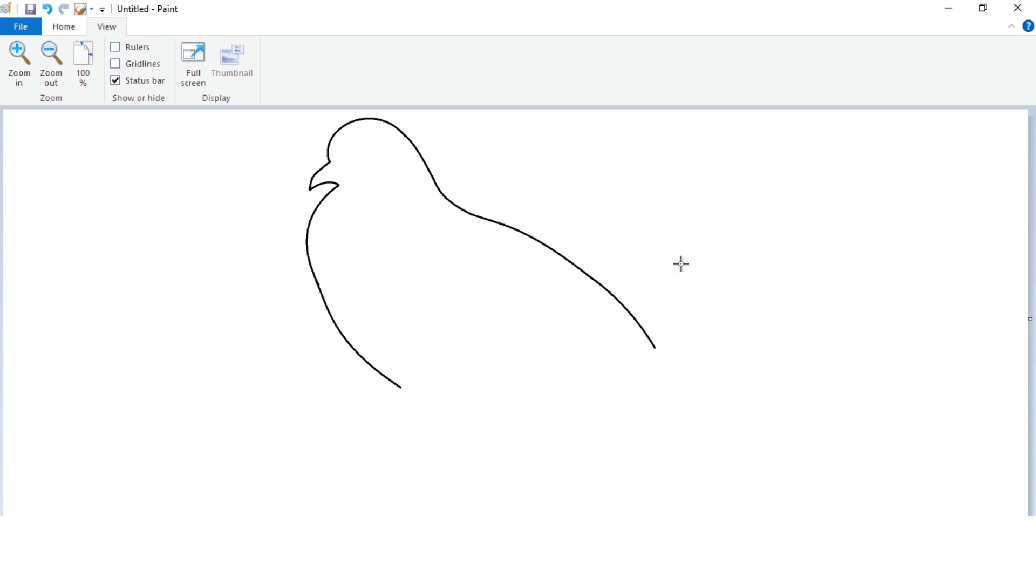
Extend the belly outline with another curve and add the short stroke that starts the leg
mouse_move(399, 385)
left_mouse_down()
mouse_move(452, 422)
mouse_move(418, 407)
left_mouse_up()
left_click(83, 63)
scroll(477, 319, "down", 8)
scroll(477, 319, "right", 6)
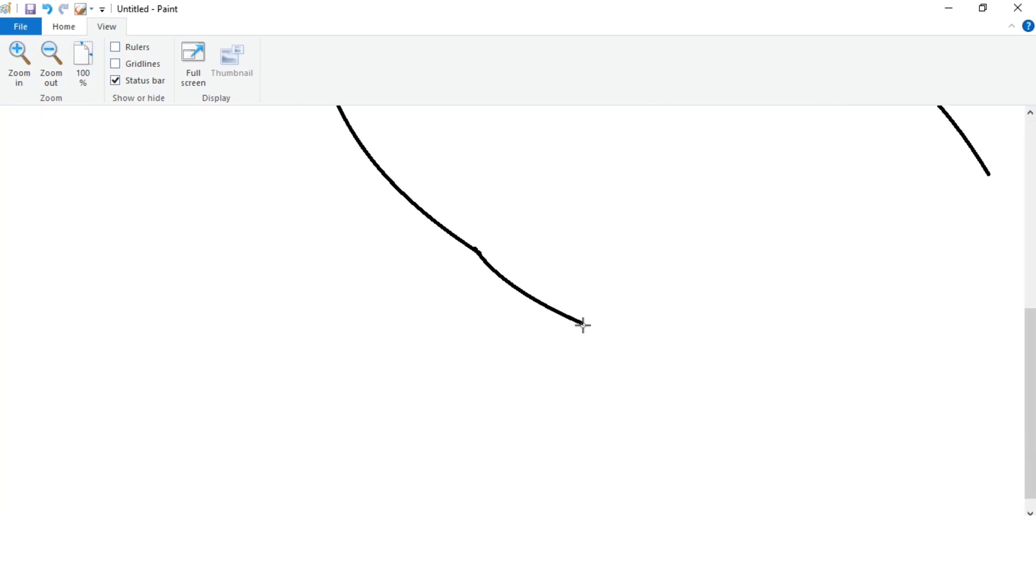
scroll(504, 324, "right", 3)
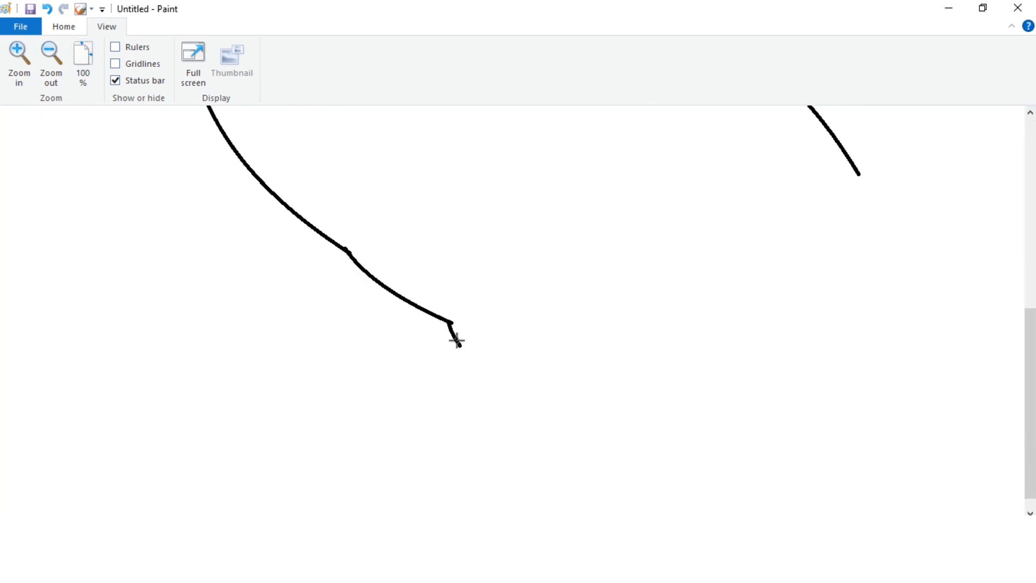
left_click(64, 27)
left_click(107, 27)
left_click(58, 74)
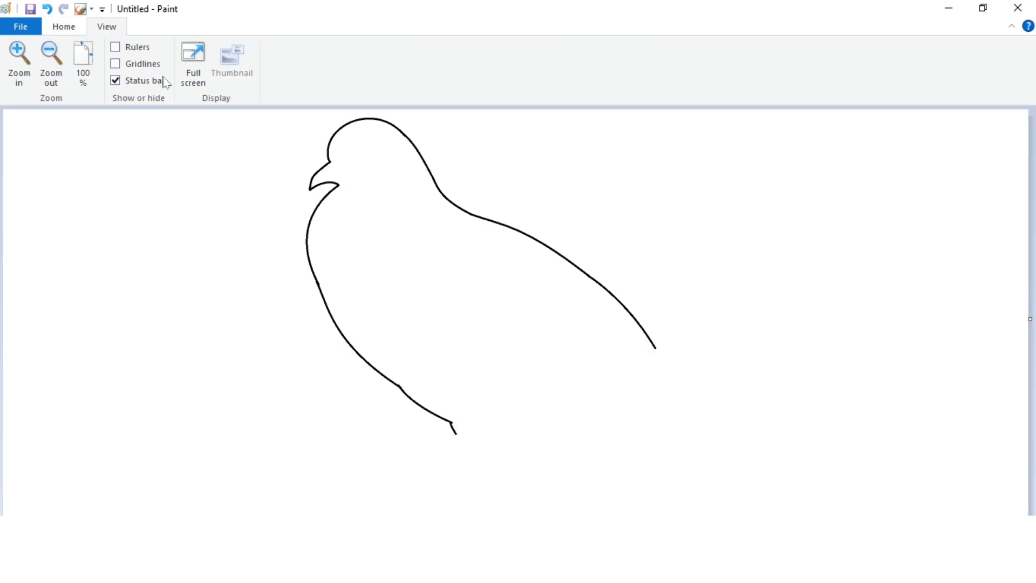
Draw the upper edge of the tail as two joined curves, starting from the end of the back line
left_click(64, 27)
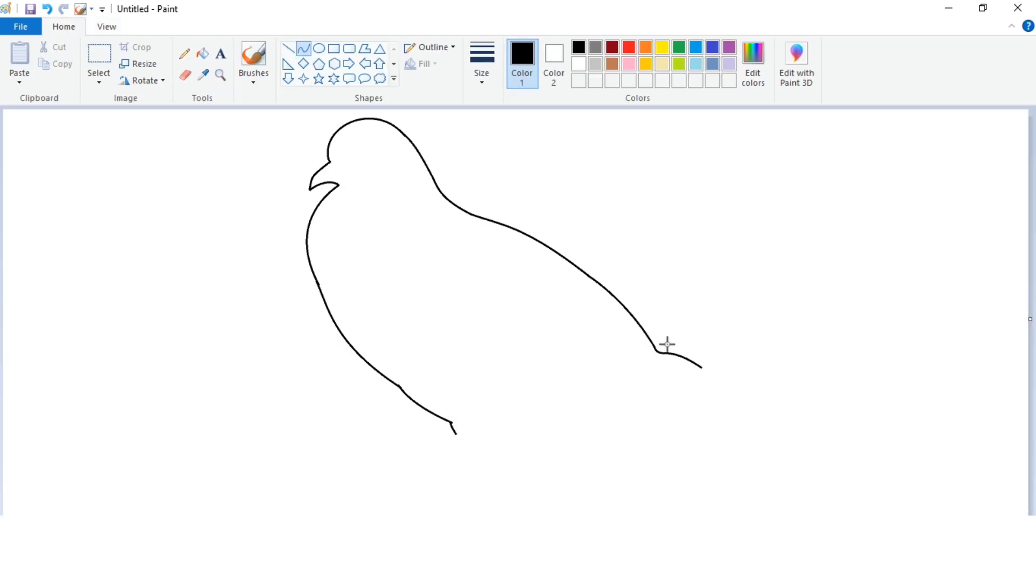
key("ctrl+z")
left_click(107, 26)
left_click(19, 64)
scroll(437, 329, "down", 6)
scroll(437, 328, "right", 10)
scroll(437, 328, "right", 3)
left_click(63, 27)
left_click(185, 75)
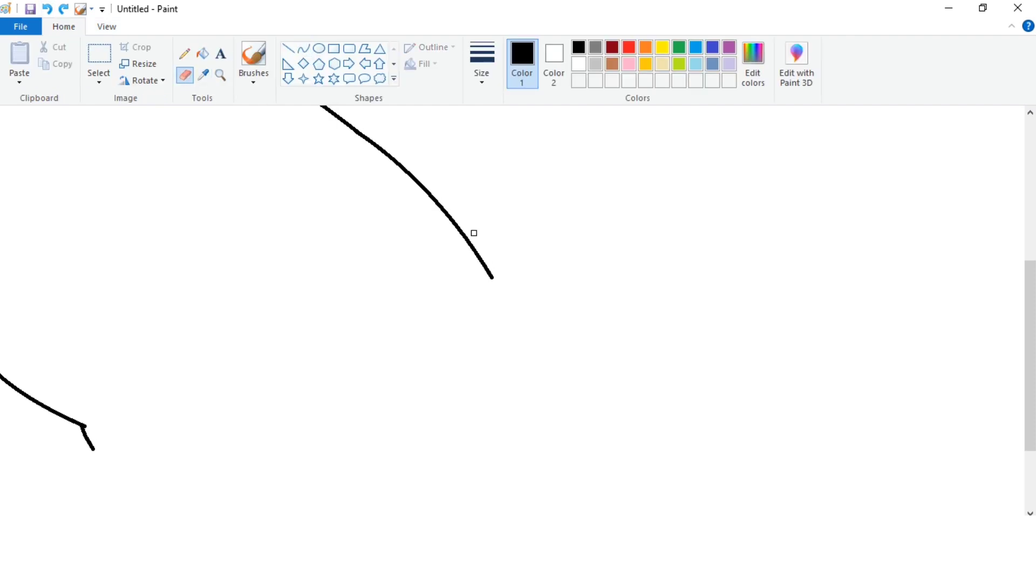
left_click(303, 49)
left_click_drag(485, 265, 699, 385)
left_click(487, 277)
left_click(507, 267)
left_click(536, 185)
left_click(613, 331)
left_click_drag(661, 351, 673, 352)
left_click(683, 265)
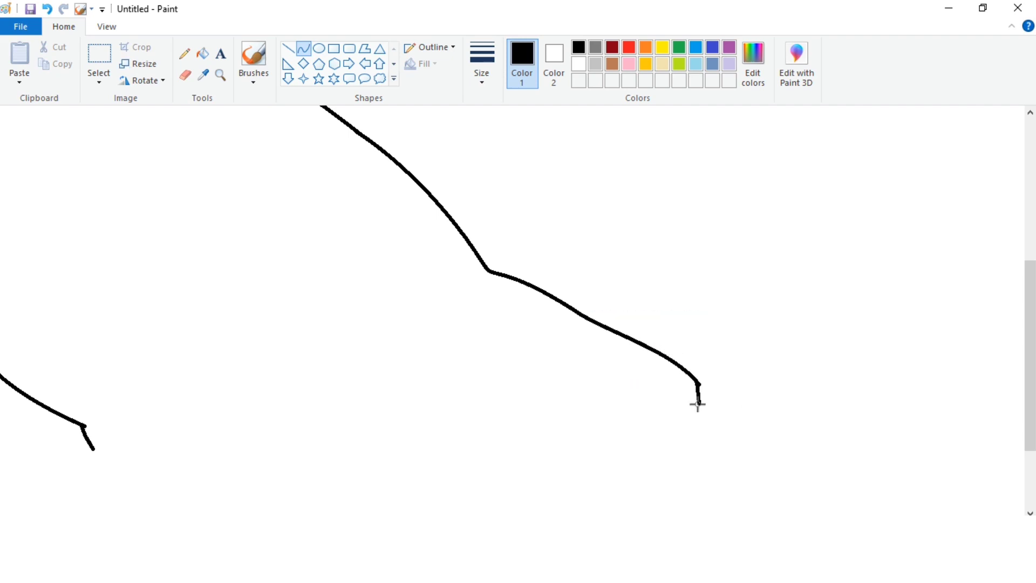
Round off the tail's outer corner and draw the notched feather tips at its end
key("ctrl+z")
scroll(627, 426, "right", 5)
left_click(624, 392)
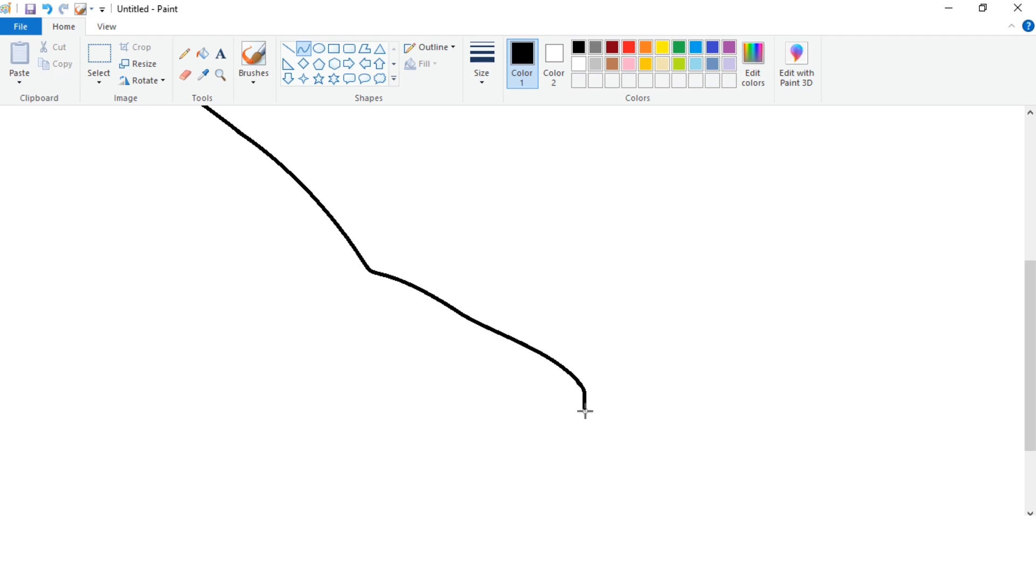
left_click_drag(602, 451, 606, 455)
mouse_move(561, 420)
left_mouse_down()
mouse_move(542, 417)
mouse_move(545, 439)
mouse_move(574, 420)
left_mouse_up()
left_click(548, 420)
left_click(637, 404)
left_click_drag(610, 477, 631, 496)
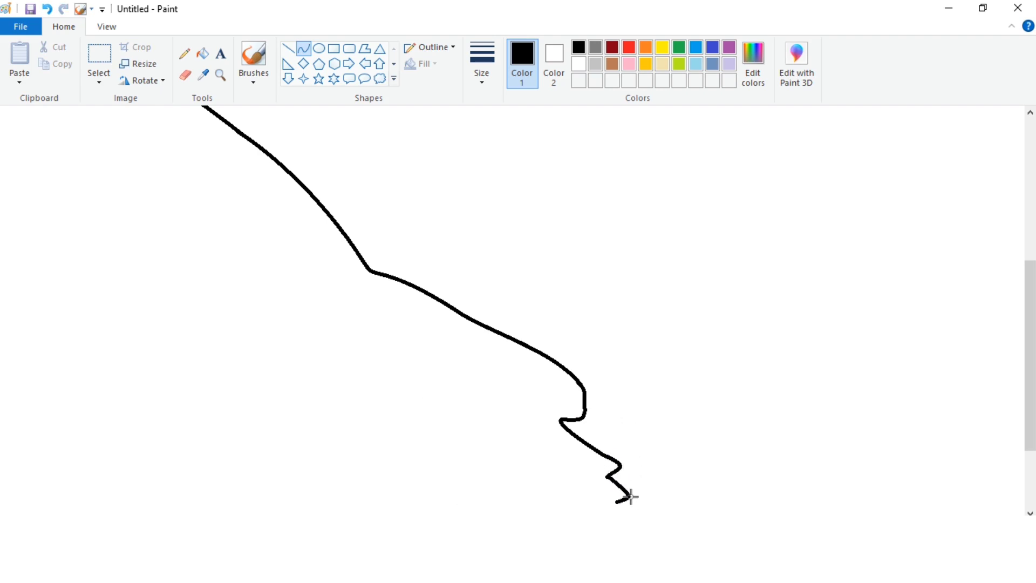
Draw the lower edge of the tail tip back toward the body, including a small feather notch
mouse_move(526, 481)
left_mouse_down()
mouse_move(617, 502)
mouse_move(566, 502)
left_mouse_up()
left_click_drag(460, 445, 527, 482)
mouse_move(525, 482)
left_mouse_down()
mouse_move(452, 460)
mouse_move(485, 480)
left_mouse_up()
left_click(507, 477)
mouse_move(527, 462)
left_mouse_down()
mouse_move(462, 464)
mouse_move(370, 412)
left_mouse_up()
left_click(472, 438)
left_click_drag(463, 457, 460, 455)
left_click(460, 455)
left_click_drag(371, 438, 372, 416)
left_click(417, 380)
Continue the tail's underside toward the body with a gently bent curve
left_click_drag(210, 391, 357, 414)
left_click(367, 414)
left_click(270, 412)
key("ctrl+z")
left_click_drag(215, 392, 373, 418)
left_click(367, 414)
key("ctrl+z")
mouse_move(227, 395)
left_mouse_down()
mouse_move(383, 414)
mouse_move(374, 416)
left_mouse_up()
left_click(299, 411)
left_click(299, 410)
Carry the underside from the tail to the leg and draw the curved rear edge of the leg
left_click_drag(389, 522, 262, 522)
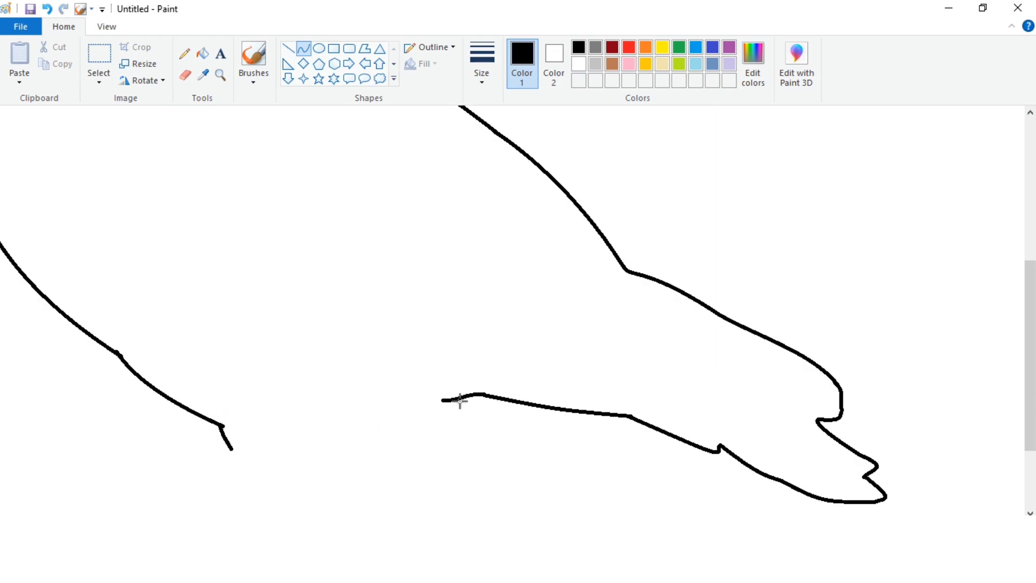
left_click_drag(460, 403, 280, 441)
key("ctrl+z")
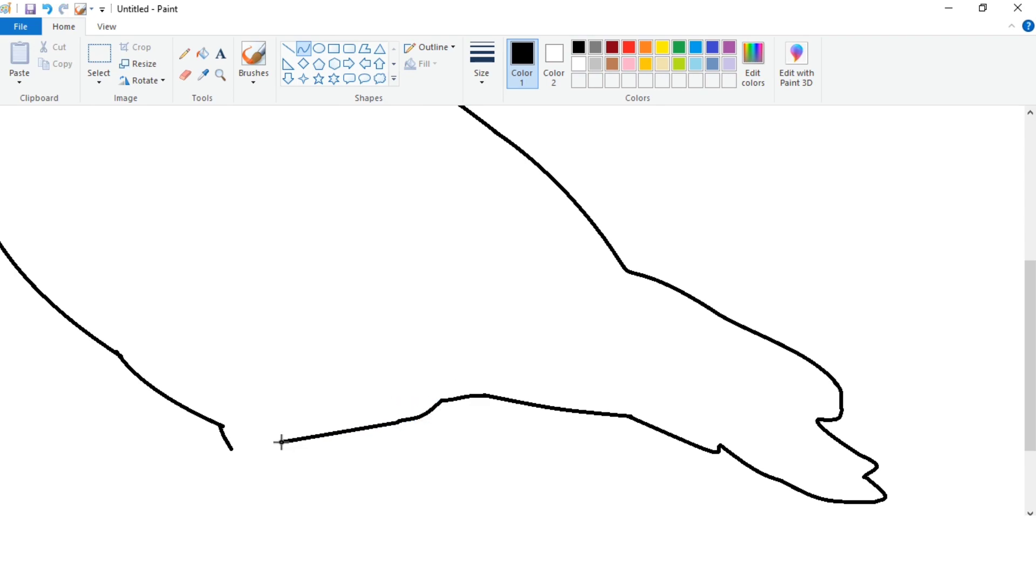
mouse_move(378, 521)
left_mouse_down()
mouse_move(338, 521)
mouse_move(637, 521)
left_mouse_up()
left_click(106, 26)
left_click(52, 64)
left_click(20, 64)
scroll(358, 310, "down", 8)
scroll(389, 341, "down", 3)
left_click_drag(387, 340, 348, 397)
Draw the slanted front edge of the leg and the long pointed front toe
mouse_move(370, 349)
left_mouse_down()
mouse_move(294, 405)
mouse_move(232, 394)
mouse_move(204, 407)
left_mouse_up()
left_click(65, 27)
left_click(288, 49)
left_click(304, 49)
key("ctrl+z")
left_click_drag(295, 404, 179, 426)
mouse_move(213, 419)
left_mouse_down()
mouse_move(203, 408)
mouse_move(264, 433)
mouse_move(208, 426)
left_mouse_up()
left_click(203, 408)
left_click(272, 429)
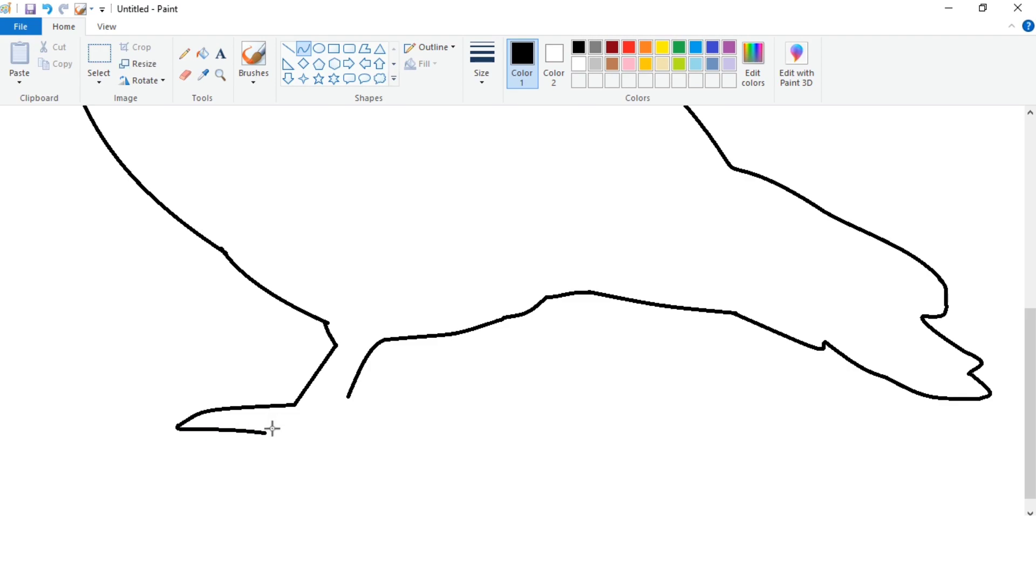
Draw the sole and heel of the foot and join them to the rear edge of the leg
left_click_drag(302, 437, 310, 438)
left_click_drag(268, 439, 246, 442)
left_click(246, 442)
left_click_drag(310, 438, 330, 422)
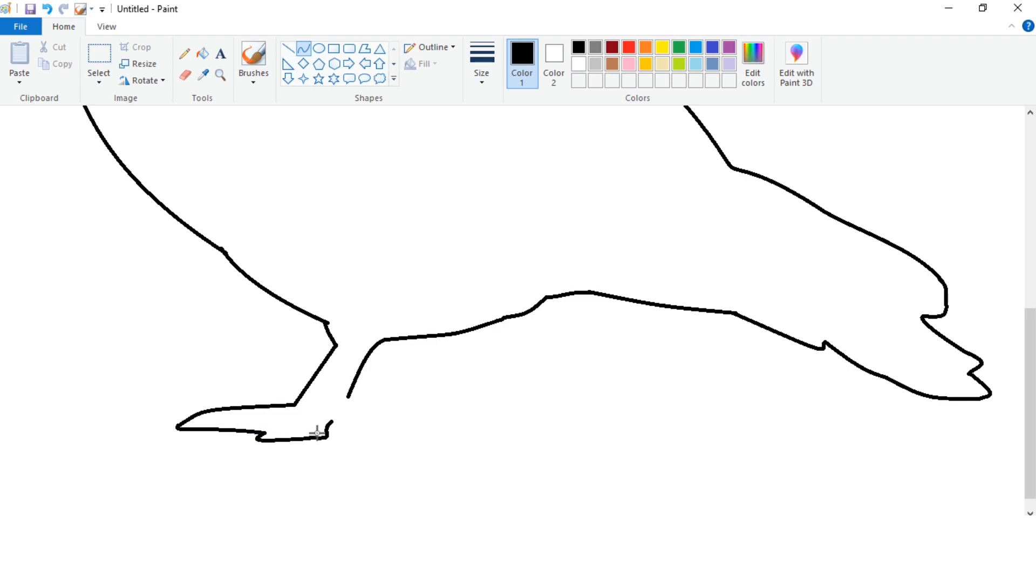
left_click_drag(376, 390, 329, 419)
Add the small oval bump on top of the beak and the curved line closing the beak's base
left_click(106, 26)
left_click(59, 68)
left_click(20, 65)
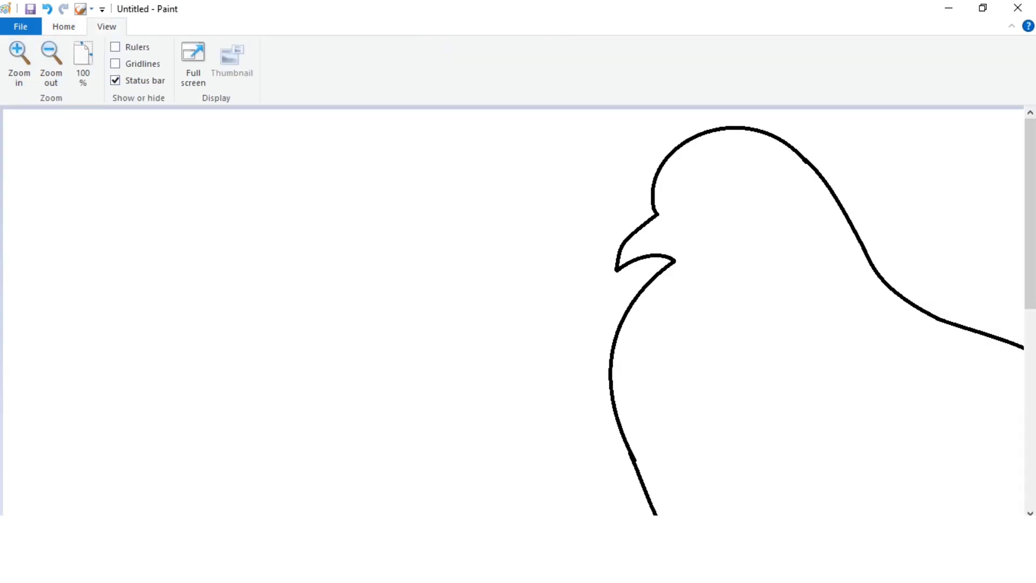
left_click_drag(124, 521, 318, 521)
mouse_move(259, 232)
left_mouse_down()
mouse_move(257, 214)
mouse_move(276, 231)
left_mouse_up()
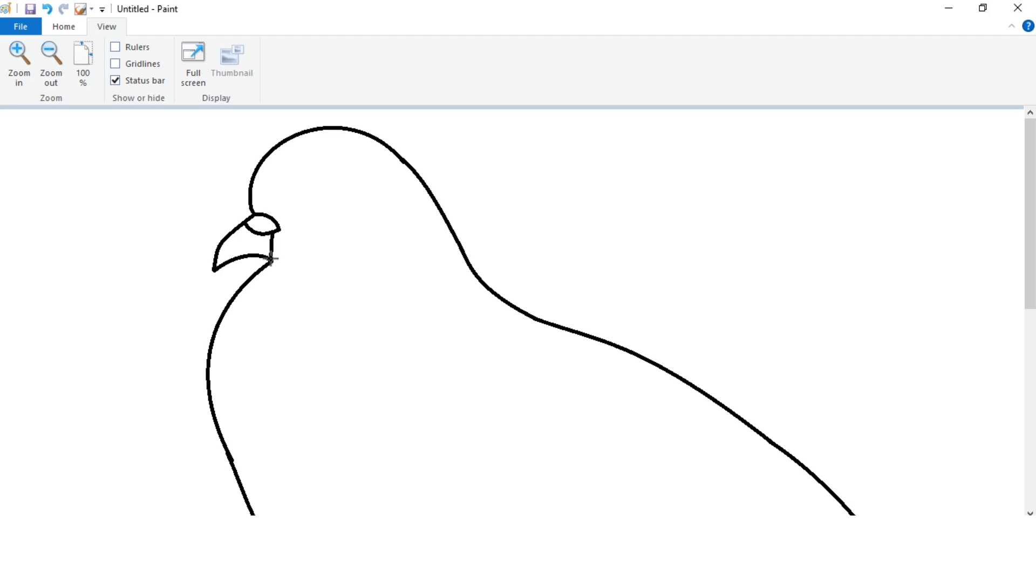
left_click(76, 27)
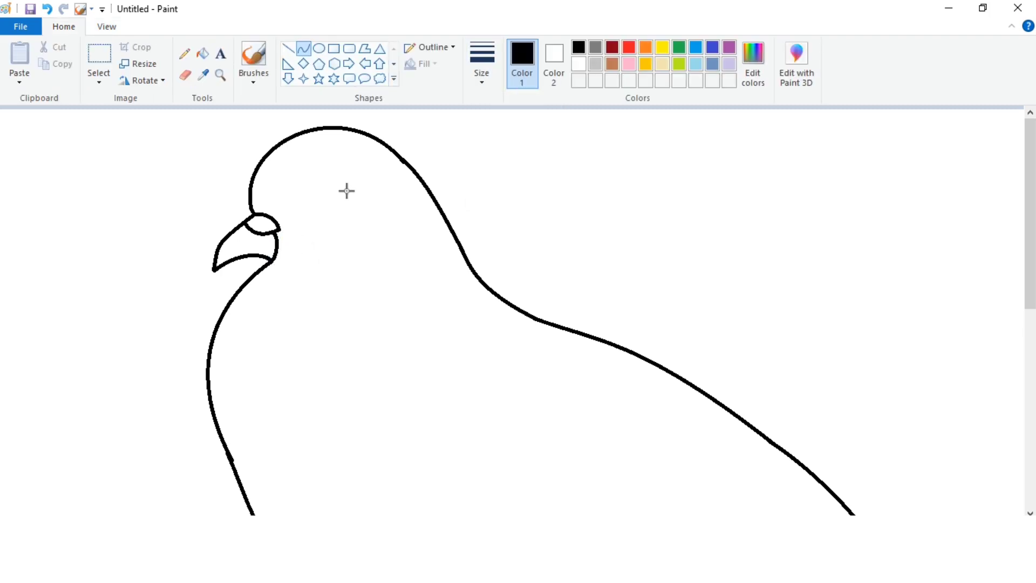
left_click_drag(333, 215, 354, 209)
Draw the upper front edge of the wing as a thinner curve from the shoulder into the body
left_click(107, 27)
left_click(51, 59)
left_click(19, 59)
scroll(369, 403, "right", 5)
scroll(368, 403, "down", 3)
left_click(64, 27)
left_click(304, 49)
left_click_drag(290, 184, 165, 330)
left_click_drag(273, 221, 280, 242)
Extend the wing's front edge downward toward the belly with a slightly bowed curve
left_click_drag(199, 260, 250, 417)
left_click(98, 235)
scroll(178, 220, "down", 3)
left_click_drag(202, 302, 184, 324)
scroll(277, 277, "down", 4)
key("ctrl+z")
Draw the rounded lower edge of the wing above the leg with joined curves
mouse_move(250, 212)
left_mouse_down()
mouse_move(352, 270)
mouse_move(348, 255)
mouse_move(282, 243)
left_mouse_up()
left_click(311, 247)
left_click(358, 208)
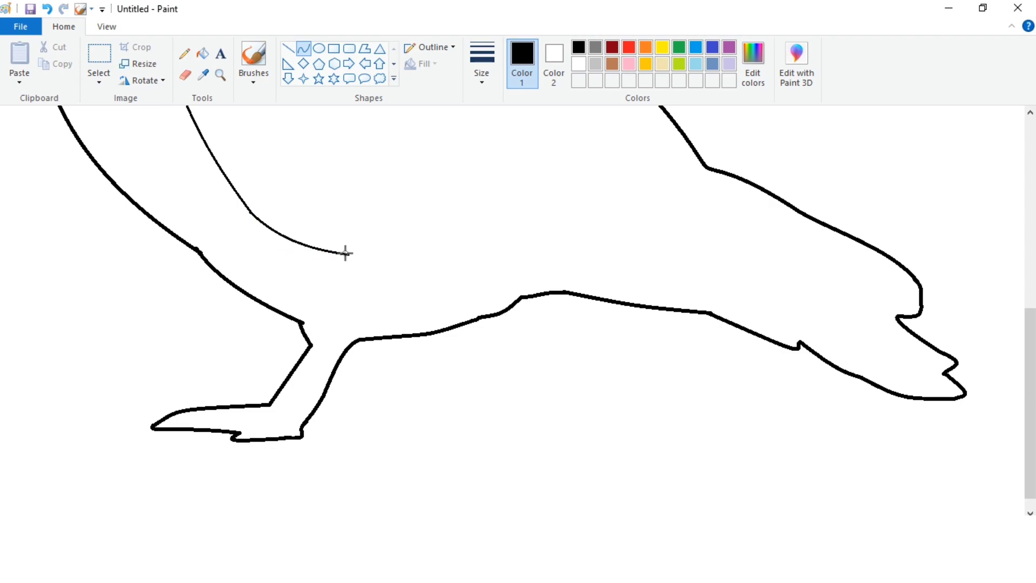
mouse_move(374, 249)
left_mouse_down()
mouse_move(435, 259)
mouse_move(398, 259)
left_mouse_up()
Draw a row of small scallops along the wing's rear edge up to the back outline
left_click_drag(461, 231, 472, 232)
scroll(477, 291, "up", 3)
left_click(502, 301)
left_click(521, 287)
left_click_drag(495, 288, 522, 260)
left_click(510, 285)
left_click(523, 274)
left_click_drag(545, 227, 578, 250)
scroll(545, 327, "up", 2)
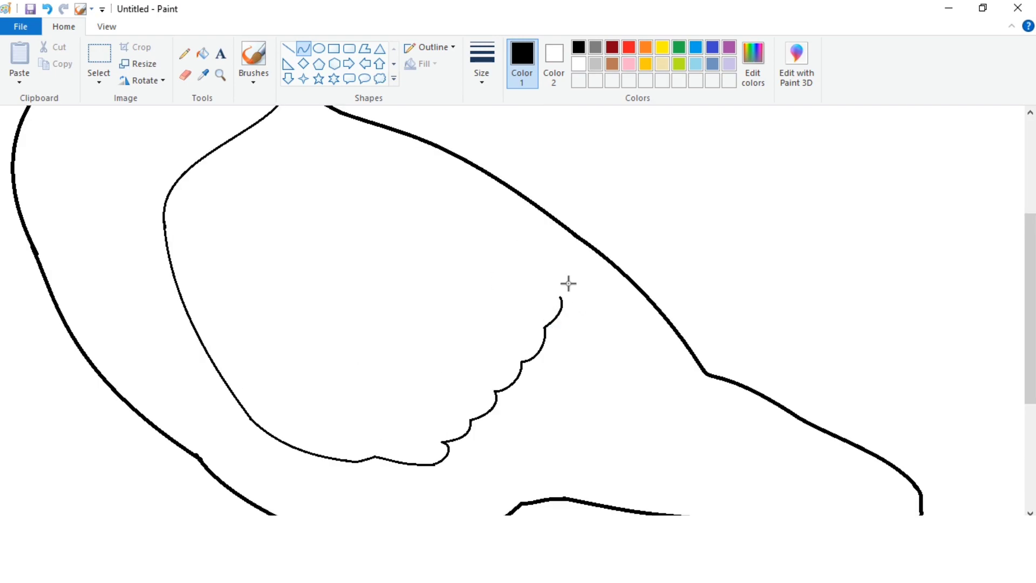
left_click_drag(588, 259, 588, 262)
Draw a second scalloped feather line inside the wing, from its front edge to the back outline
left_click_drag(295, 380, 289, 395)
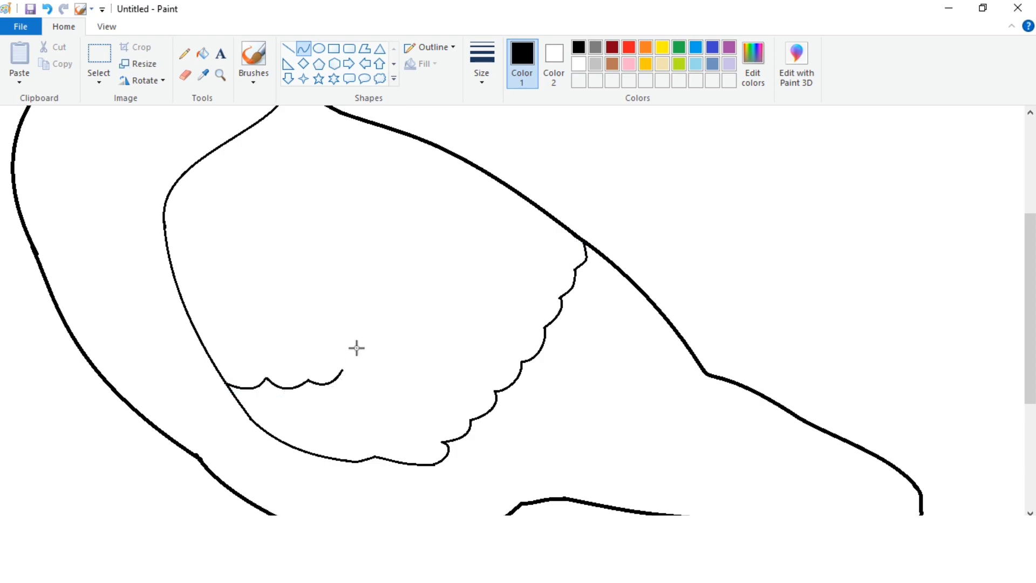
double_click(372, 375)
mouse_move(362, 357)
left_mouse_down()
mouse_move(441, 306)
mouse_move(496, 217)
left_mouse_up()
double_click(410, 350)
double_click(435, 326)
left_click_drag(497, 238, 484, 281)
left_click(484, 282)
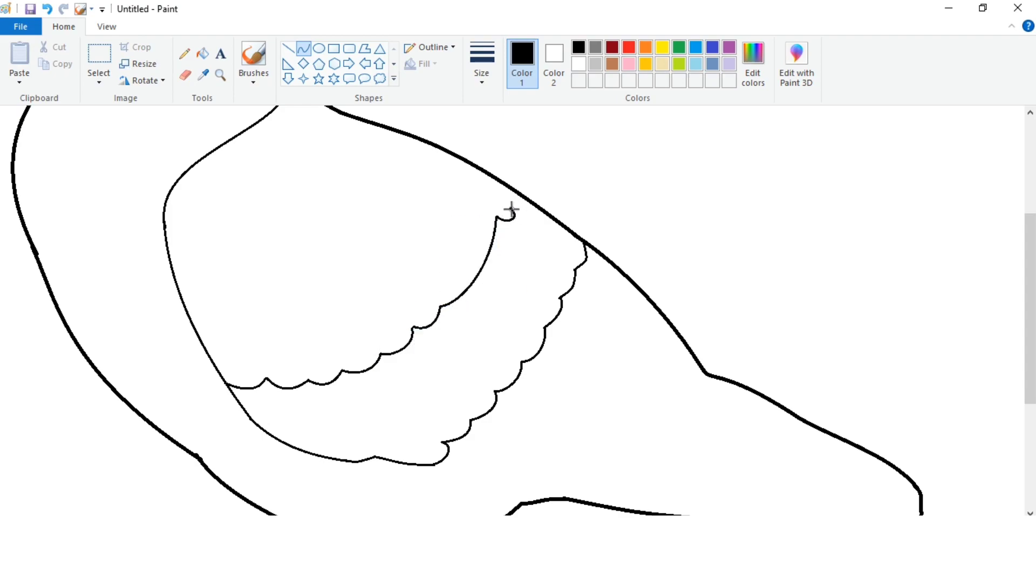
left_click_drag(563, 226, 543, 231)
Draw pointed feather curves joining the lower breast outline to the bottom of the wing
left_click_drag(227, 444, 254, 456)
left_click(199, 449)
left_click(221, 468)
left_click(274, 461)
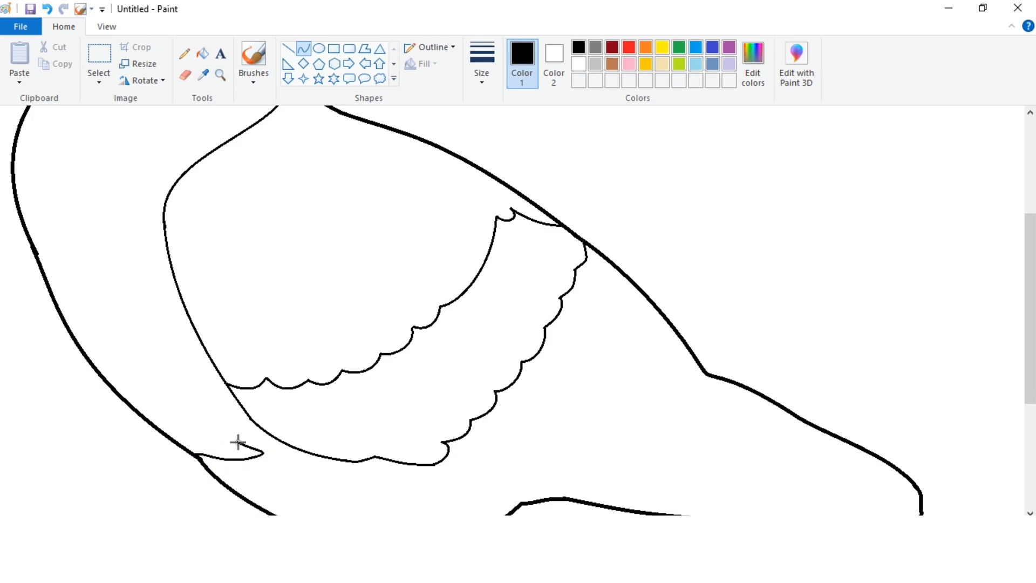
mouse_move(251, 421)
left_mouse_down()
mouse_move(271, 443)
mouse_move(260, 435)
left_mouse_up()
left_click(279, 394)
scroll(302, 383, "down", 4)
scroll(317, 381, "up", 2)
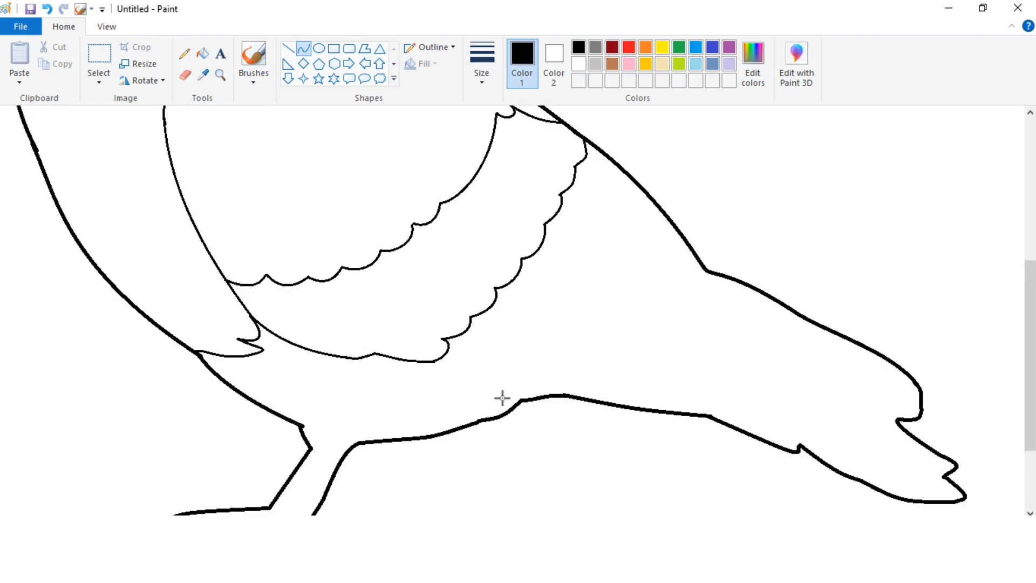
Draw a third scalloped feather edge behind the wing band, curving up to the back outline
left_click_drag(443, 357, 565, 304)
mouse_move(524, 348)
left_mouse_down()
mouse_move(532, 360)
mouse_move(590, 333)
mouse_move(583, 282)
mouse_move(596, 267)
left_mouse_up()
left_click_drag(585, 292, 588, 299)
mouse_move(598, 289)
left_mouse_down()
mouse_move(607, 288)
mouse_move(587, 145)
mouse_move(659, 257)
mouse_move(675, 232)
left_mouse_up()
left_click(683, 331)
left_click_drag(531, 347, 726, 373)
left_click_drag(566, 370, 594, 355)
left_click_drag(725, 350, 719, 358)
key("ctrl+z")
Draw the first long flight feather behind the scalloped edge, with curved upper and lower edges and a rounded tip
mouse_move(533, 346)
left_mouse_down()
mouse_move(694, 365)
mouse_move(718, 378)
left_mouse_up()
left_click_drag(611, 364, 596, 347)
left_click(705, 324)
left_click_drag(718, 378, 717, 302)
left_click_drag(734, 352, 739, 384)
left_click_drag(749, 344, 758, 351)
left_click(792, 315)
left_click_drag(638, 256, 717, 301)
Draw a second rounded flight feather extending behind the tip of the first one
mouse_move(676, 277)
left_mouse_down()
mouse_move(685, 270)
mouse_move(804, 378)
left_mouse_up()
mouse_move(779, 346)
left_mouse_down()
mouse_move(801, 333)
mouse_move(823, 347)
left_mouse_up()
left_click(715, 389)
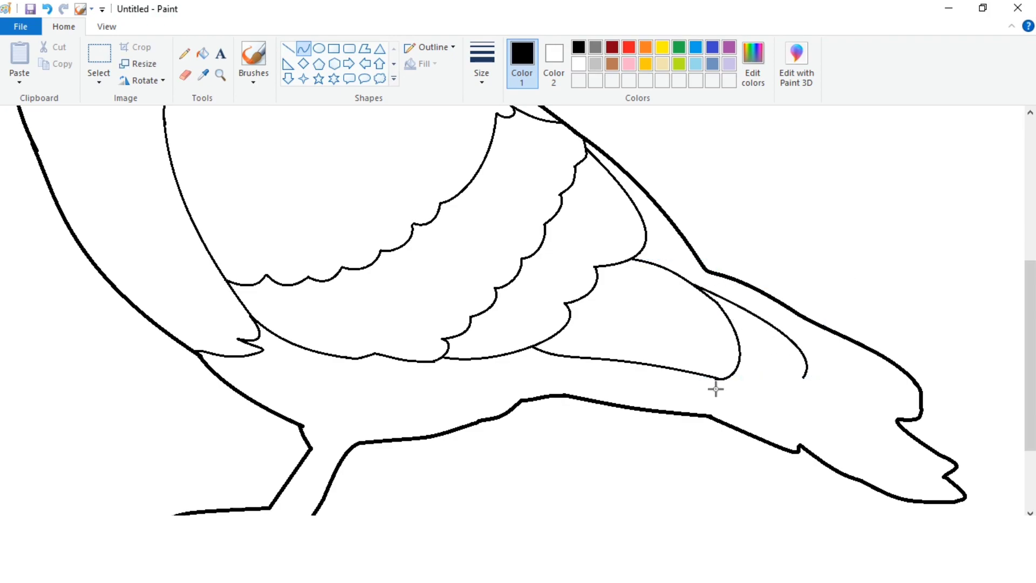
mouse_move(725, 380)
left_mouse_down()
mouse_move(803, 376)
mouse_move(770, 386)
mouse_move(798, 388)
left_mouse_up()
Draw the outermost flight feather's rounded tip and its long lower edge back to the bottom of the wing
left_click_drag(764, 320, 845, 392)
left_click_drag(807, 345, 803, 329)
left_click_drag(867, 368, 880, 372)
left_click_drag(501, 355, 845, 393)
left_click_drag(716, 380, 708, 391)
mouse_move(809, 400)
left_mouse_down()
mouse_move(802, 409)
mouse_move(822, 411)
left_mouse_up()
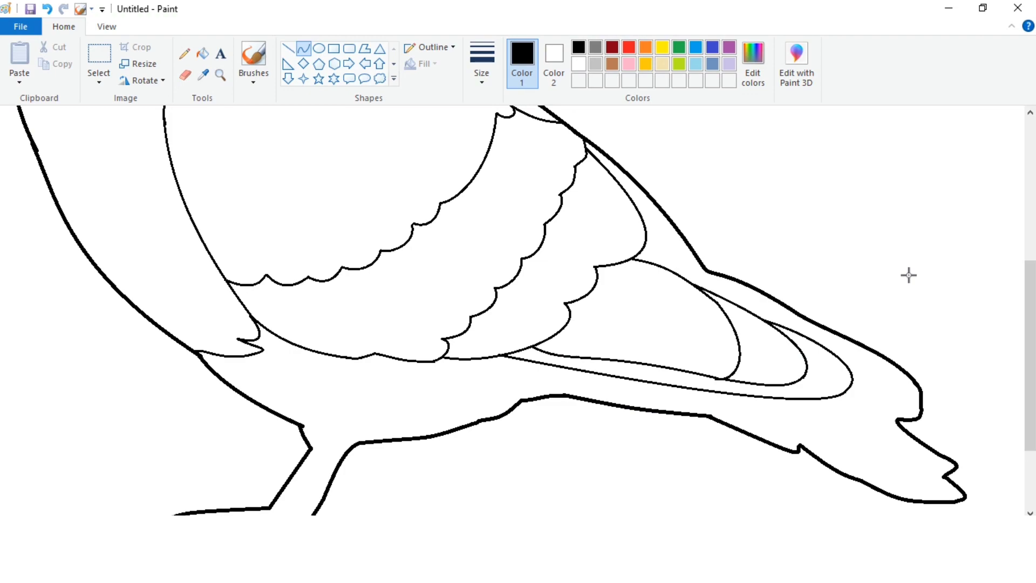
Draw a thicker curve from the underside outline to the tail's upper tip, separating the lower tail feathers
left_click(482, 64)
left_click(500, 162)
mouse_move(708, 415)
left_mouse_down()
mouse_move(898, 420)
mouse_move(844, 431)
left_mouse_up()
left_click(845, 430)
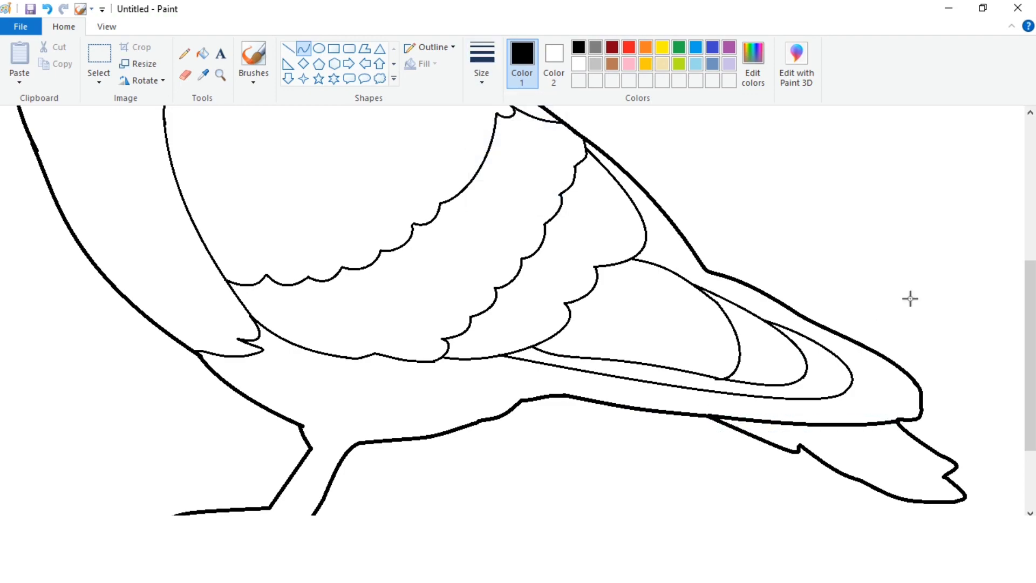
Draw small curved claws at the ends of the toes and add the second toe behind the front one
scroll(434, 395, "up", 10)
scroll(231, 254, "down", 12)
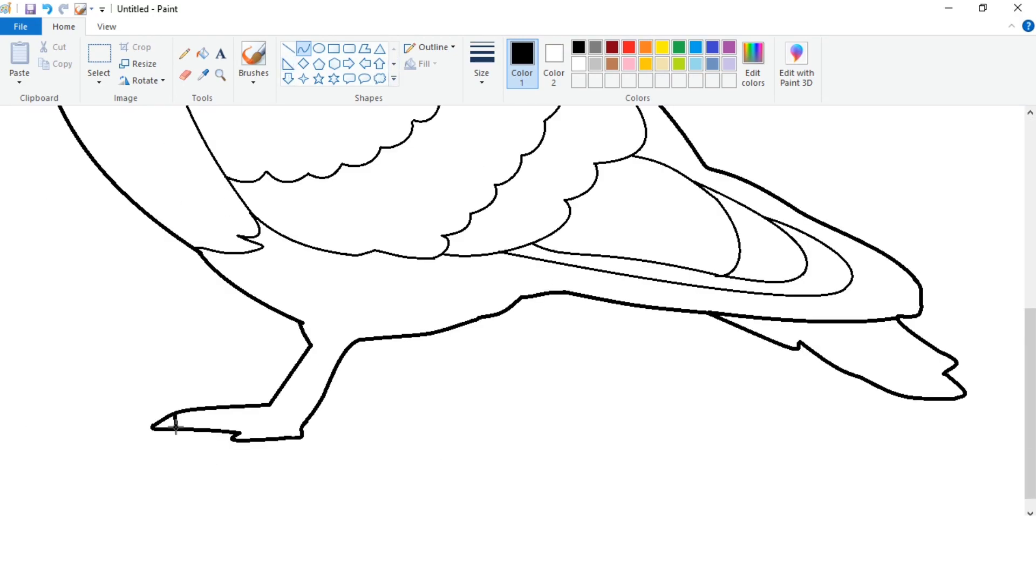
mouse_move(258, 435)
left_mouse_down()
mouse_move(243, 423)
mouse_move(285, 426)
left_mouse_up()
left_click(285, 426)
mouse_move(183, 411)
left_mouse_down()
mouse_move(273, 397)
mouse_move(208, 393)
mouse_move(210, 405)
left_mouse_up()
left_click(208, 393)
left_click(218, 402)
left_click(218, 402)
Draw a pointed feather edge across the top of the leg where it meets the belly
left_click(211, 347)
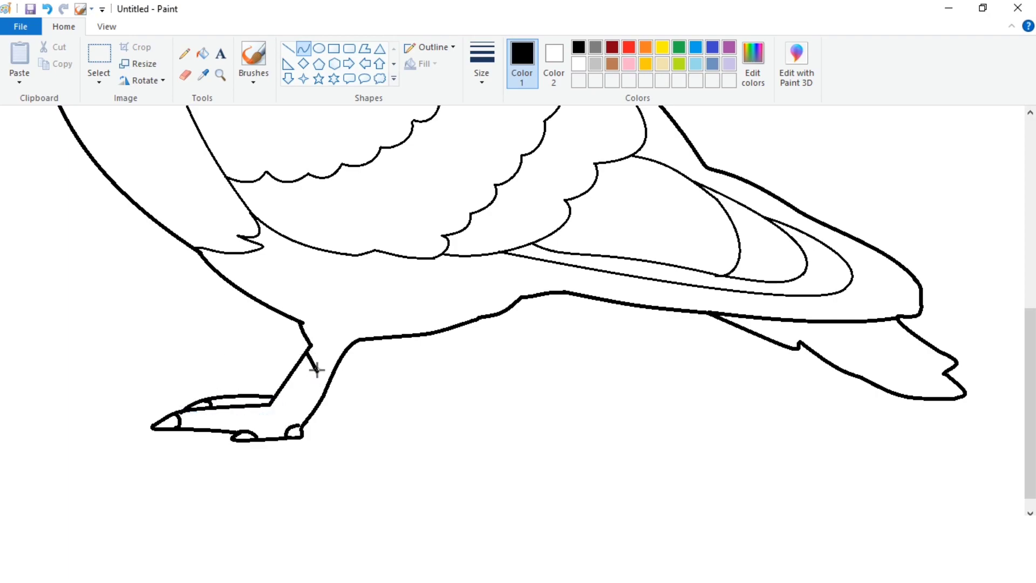
key("ctrl+z")
left_click(311, 398)
left_click(315, 350)
left_click(398, 374)
scroll(310, 251, "up", 3)
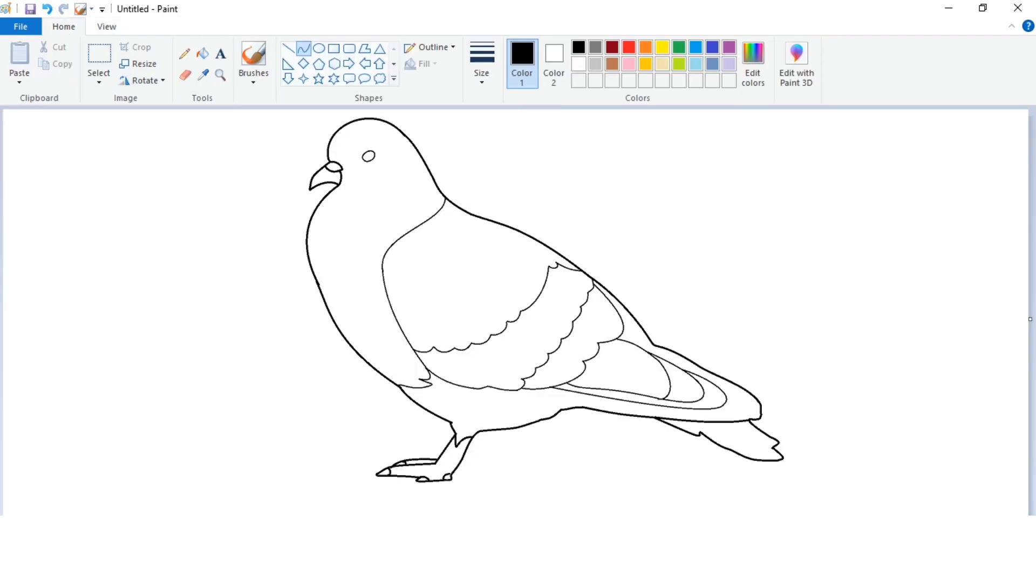
Mix a custom light greyish beige and fill the pigeon's head and breast with it
left_click(754, 65)
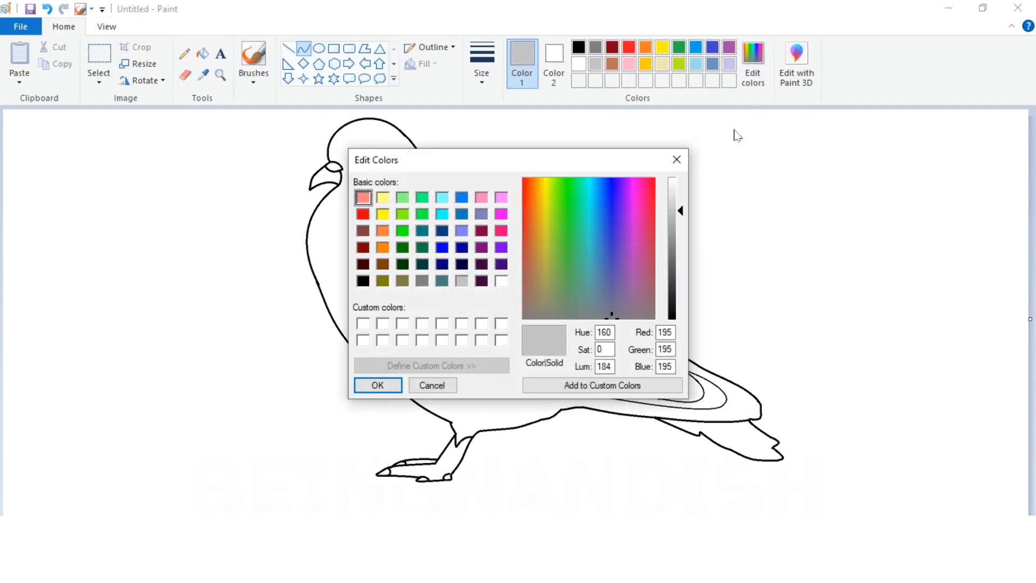
mouse_move(546, 298)
left_mouse_down()
mouse_move(553, 291)
mouse_move(540, 299)
left_mouse_up()
left_click(567, 385)
left_click(378, 386)
left_click(208, 56)
left_click(399, 207)
left_click(750, 68)
left_click(588, 385)
left_click_drag(683, 228, 683, 251)
left_click(378, 385)
left_click(377, 240)
Mix a darker olive-grey and fill the three long flight feathers and the lower tail feathers with it
left_click(753, 66)
left_click(585, 386)
left_click(383, 382)
left_click(645, 374)
left_click(683, 381)
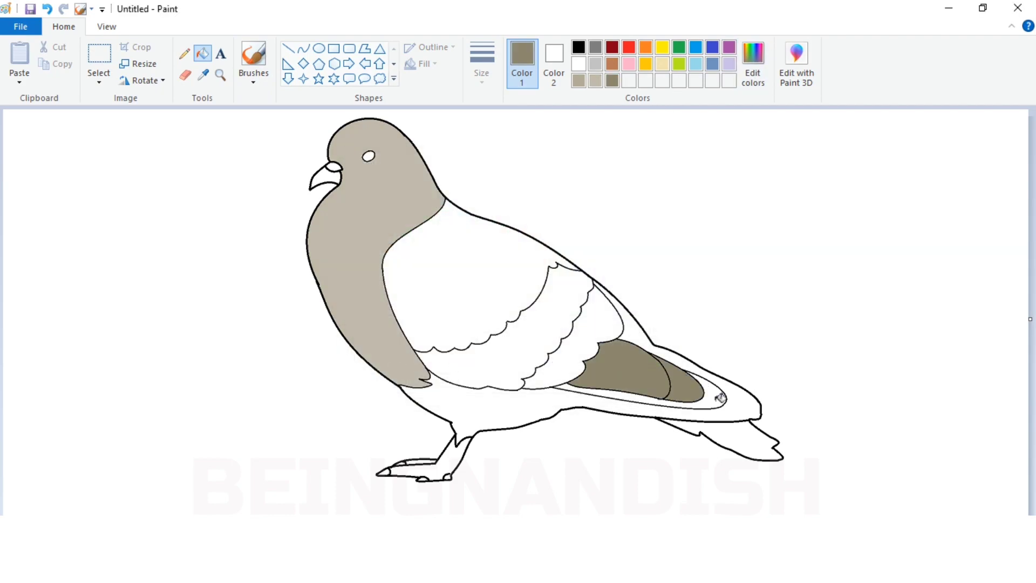
left_click(719, 399)
left_click(739, 403)
key("ctrl+z")
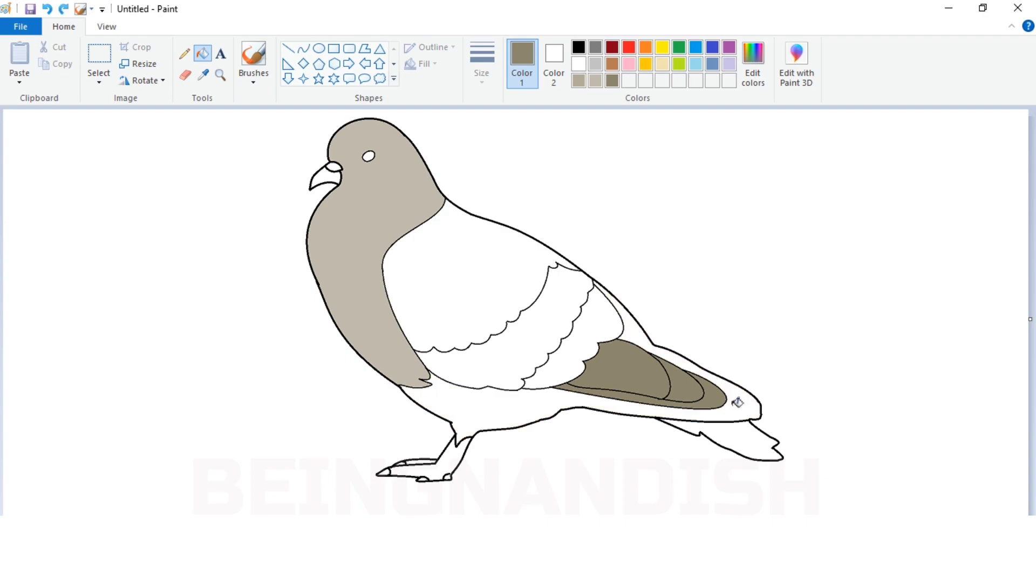
left_click(745, 436)
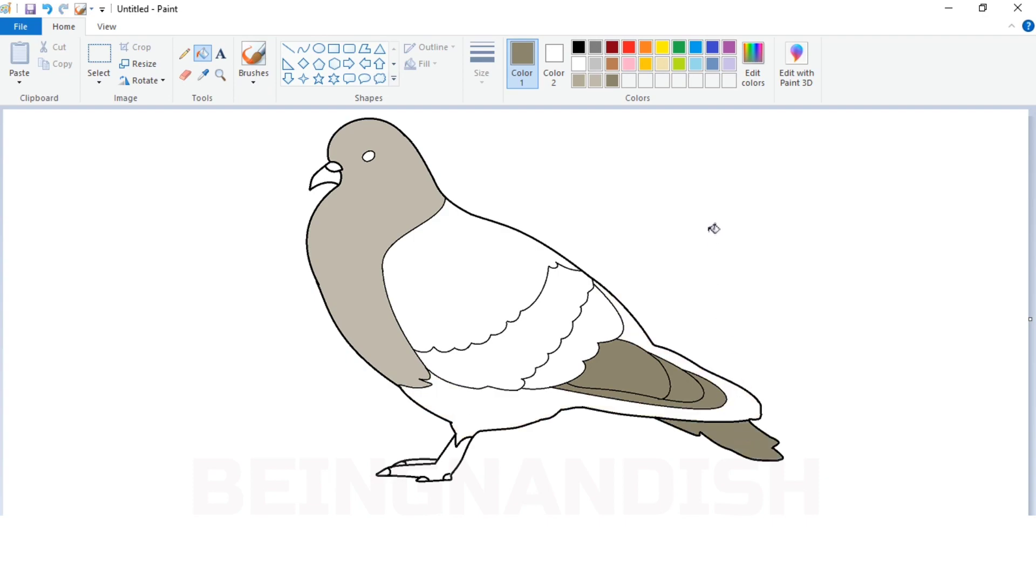
Mix a dark brown with RGB 79, 70, 60 and fill only the scalloped middle band of the wing
left_click(754, 65)
left_click_drag(679, 252, 682, 281)
left_click(536, 297)
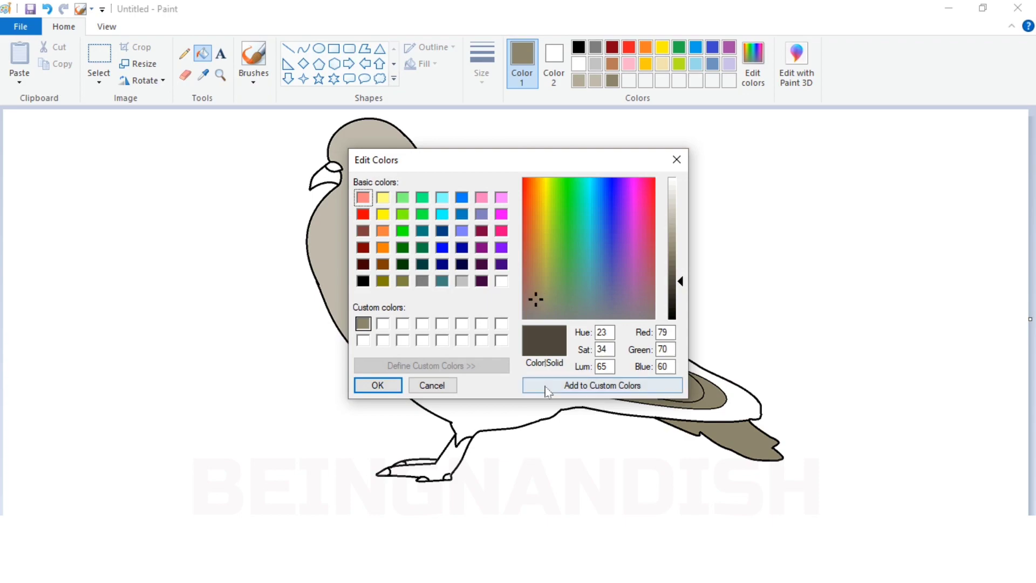
left_click(546, 386)
left_click(560, 311)
left_click(609, 323)
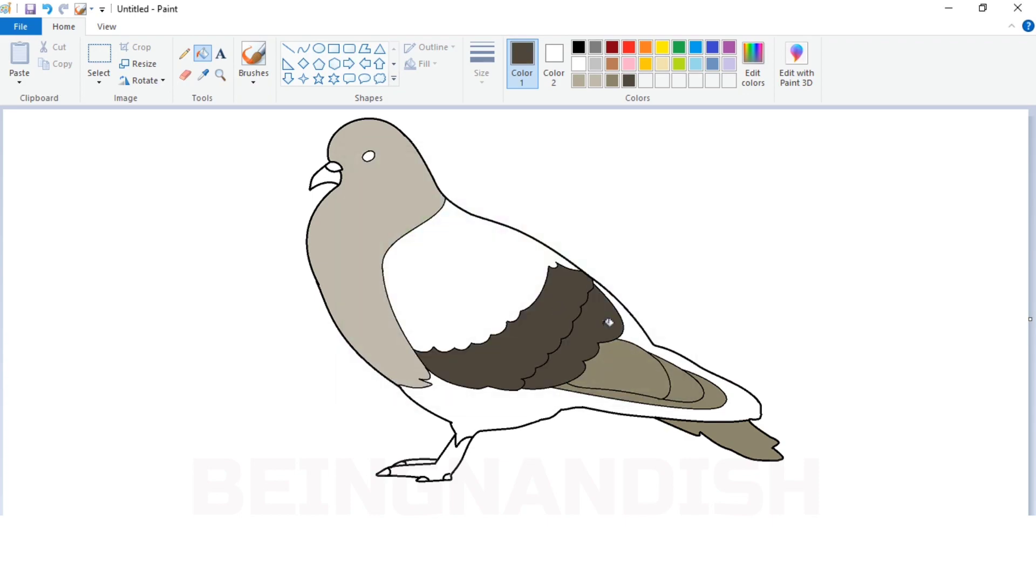
key("ctrl+z")
key("ctrl+z")
left_click(546, 313)
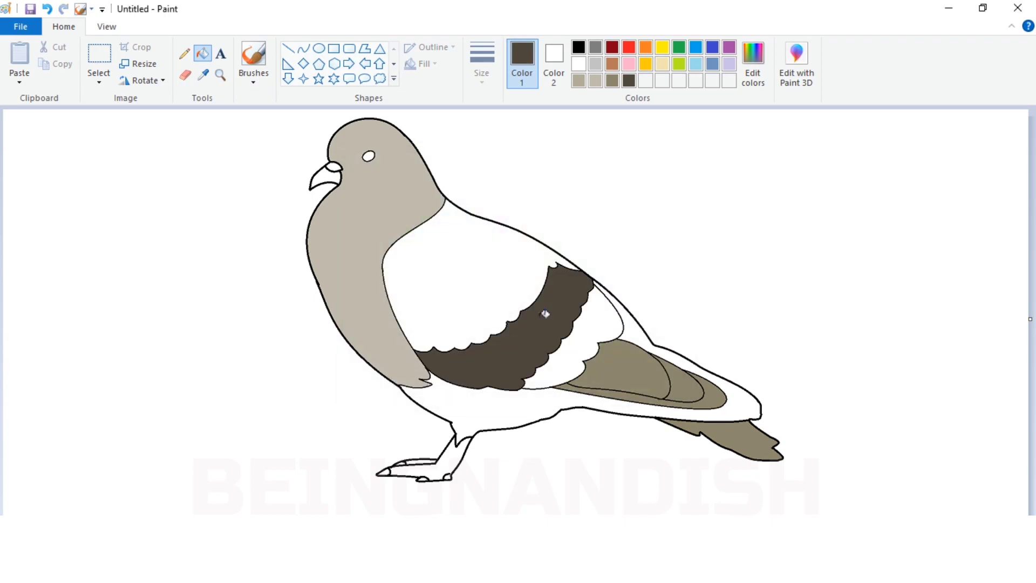
Mix a light beige with RGB 207, 204, 192 and fill the wing's front area and rear scalloped band
left_click(596, 82)
left_click(754, 65)
left_click(681, 215)
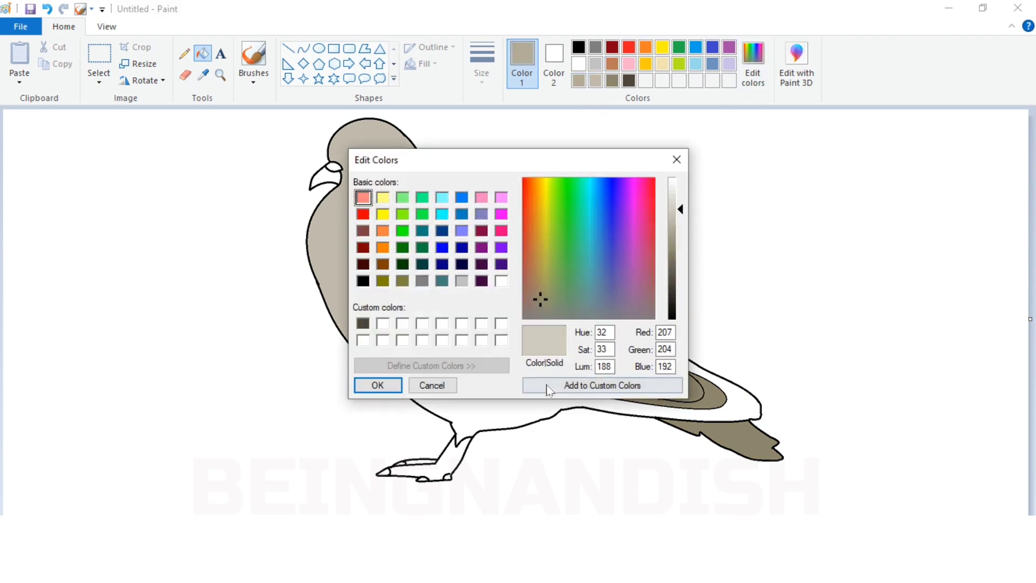
left_click(605, 385)
left_click(468, 277)
left_click(573, 348)
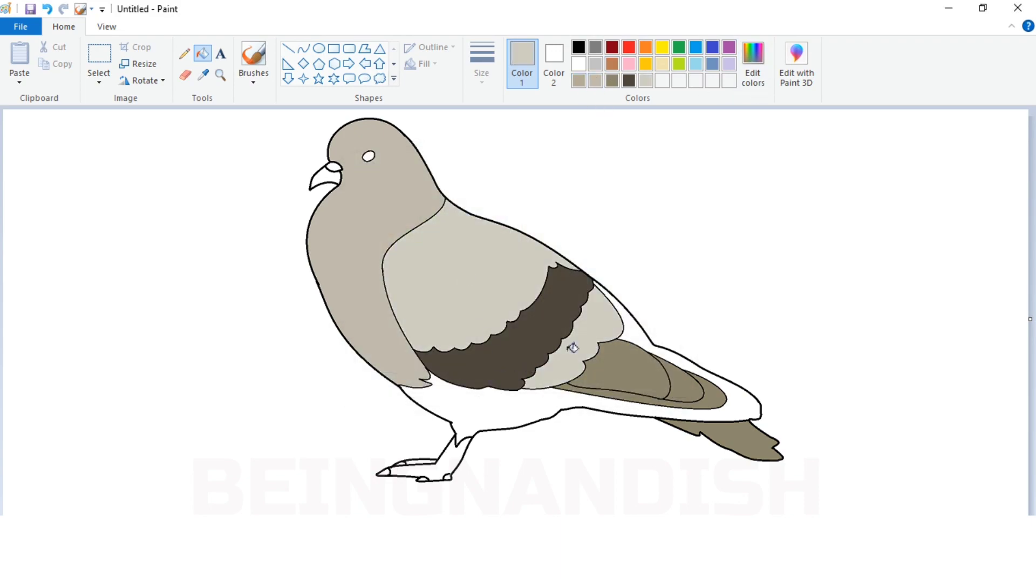
Draw a black curve from the bottom of the wing band to the underside outline, separating belly and tail
left_click(107, 27)
left_click(18, 60)
scroll(371, 261, "down", 5)
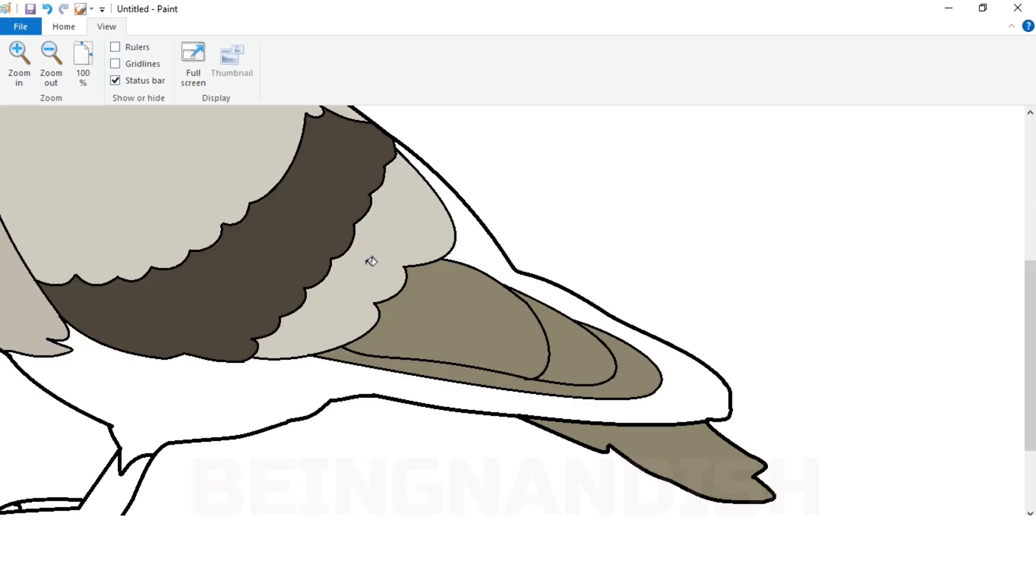
left_click(60, 30)
left_click(578, 47)
left_click(303, 49)
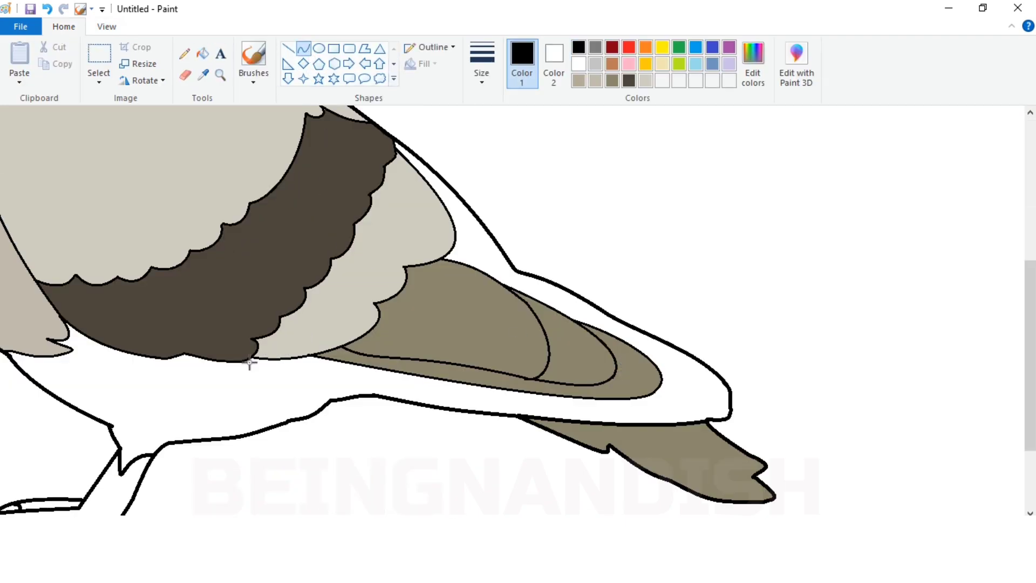
mouse_move(246, 362)
left_mouse_down()
mouse_move(377, 395)
mouse_move(336, 377)
mouse_move(371, 382)
left_mouse_up()
left_click(391, 339)
Draw a thinner line from the outermost flight feather's tip to the end of the tail
left_click(488, 79)
left_click(492, 139)
left_click_drag(660, 368, 729, 407)
left_click(682, 378)
left_click_drag(655, 365, 659, 372)
Mix a very dark brown and fill the strip along the back and upper tail above the flight feathers
left_click(629, 80)
left_click(203, 53)
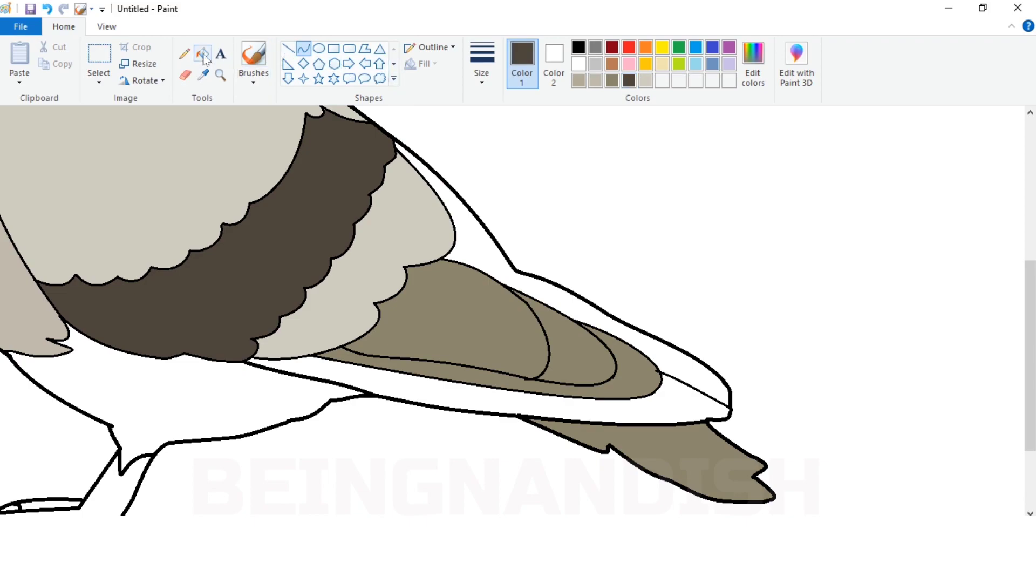
left_click(478, 233)
left_click(753, 68)
left_click(378, 384)
left_click(560, 291)
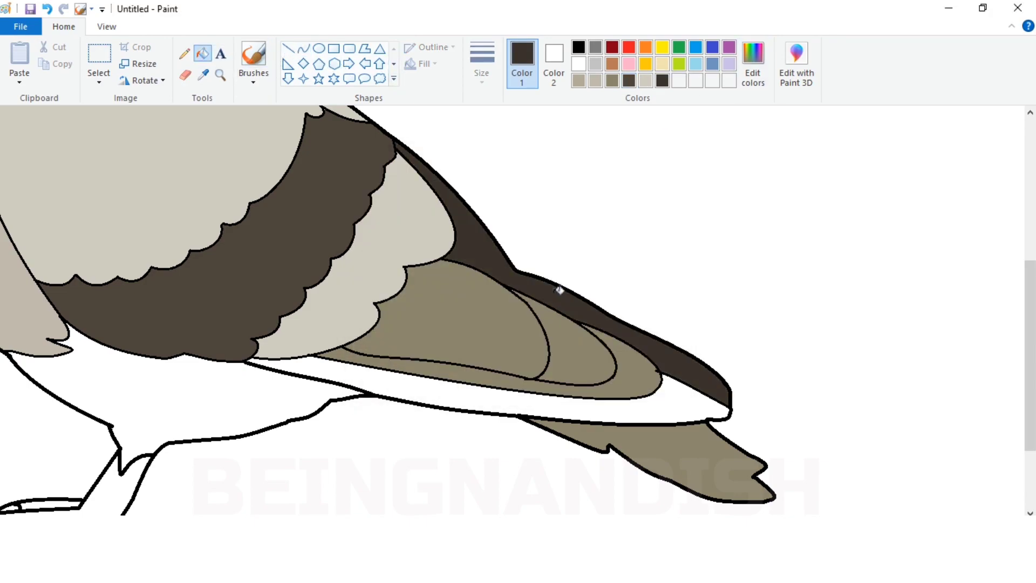
Mix a slightly darker olive-grey and fill the tail strip below the flight feathers
scroll(539, 443, "left", 3)
left_click(615, 82)
left_click(748, 83)
left_click_drag(682, 252, 682, 259)
left_click(594, 387)
left_click(378, 385)
left_click(591, 397)
Fill the belly with the custom light beige
scroll(512, 310, "left", 3)
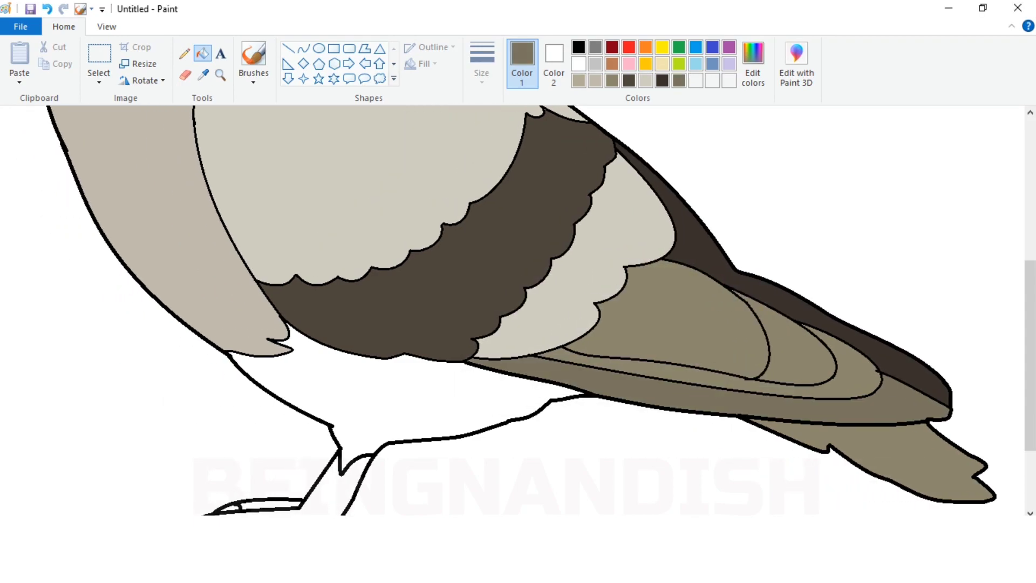
left_click(646, 80)
left_click(409, 386)
Fill the beak with the very dark custom brown
left_click(106, 28)
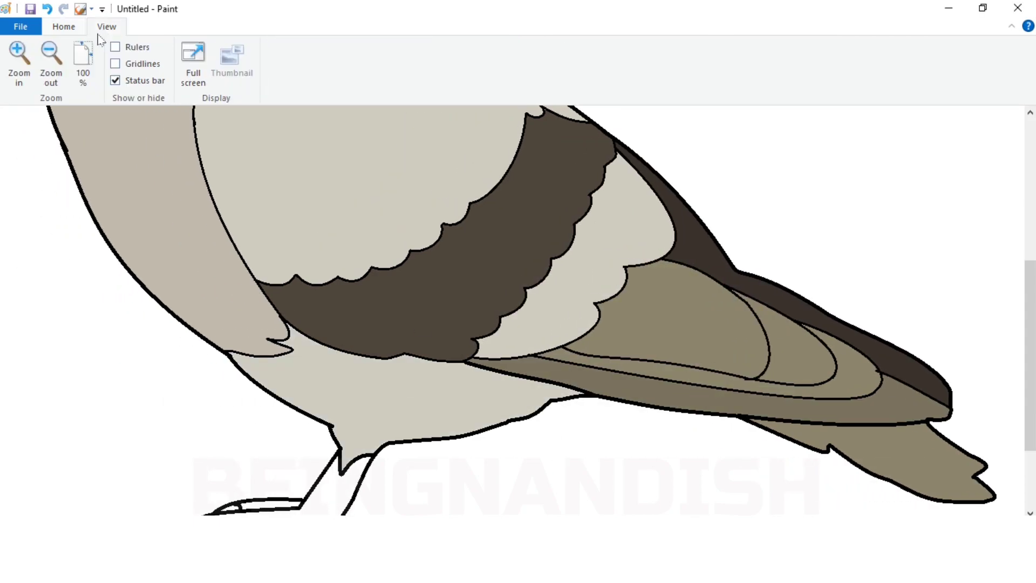
left_click(51, 56)
left_click(64, 27)
left_click(105, 28)
left_click(19, 57)
left_click_drag(389, 520, 504, 520)
left_click(64, 27)
left_click(629, 80)
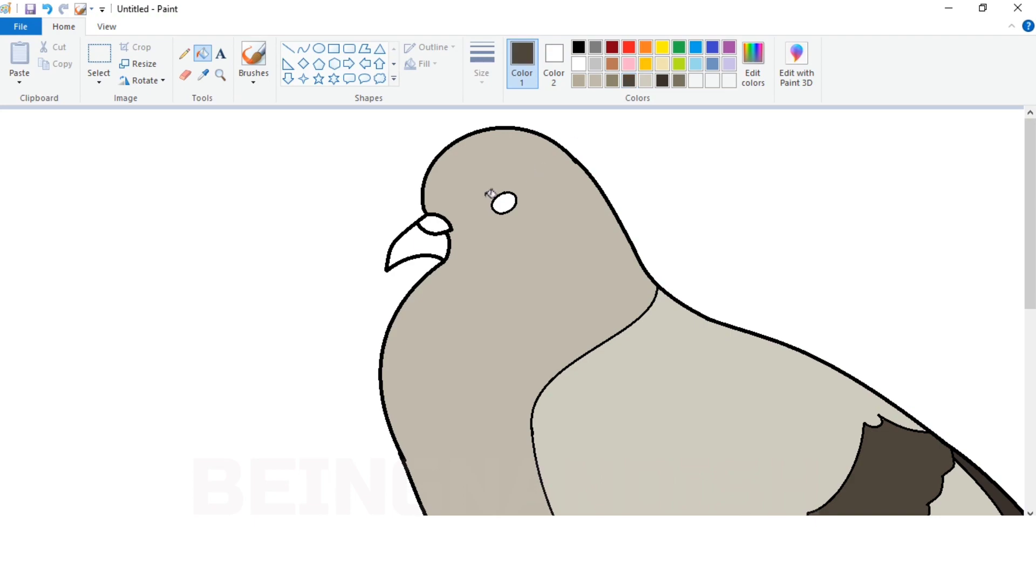
left_click(424, 245)
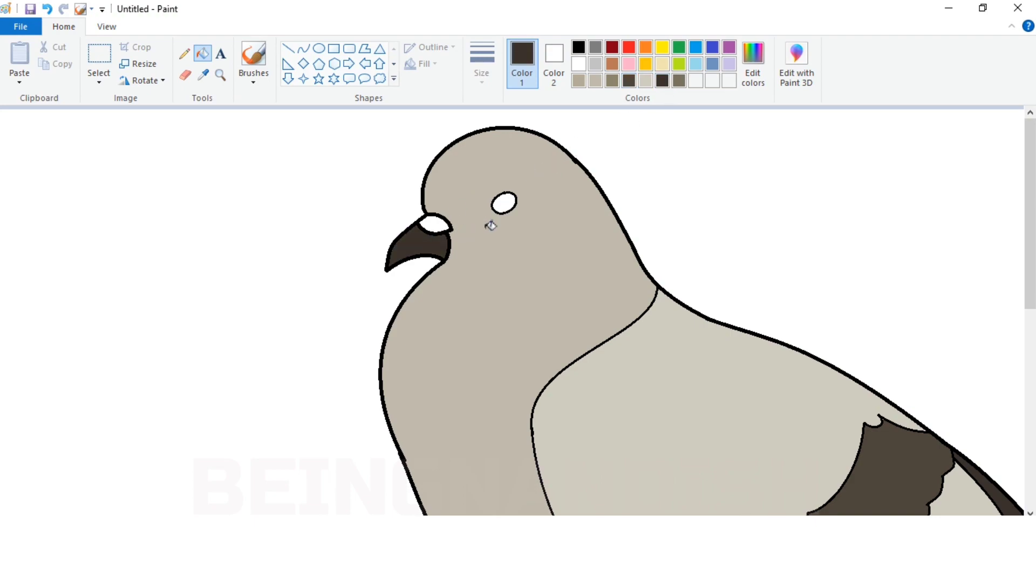
Fill the small rounded bump above the beak with the custom light beige
left_click(612, 80)
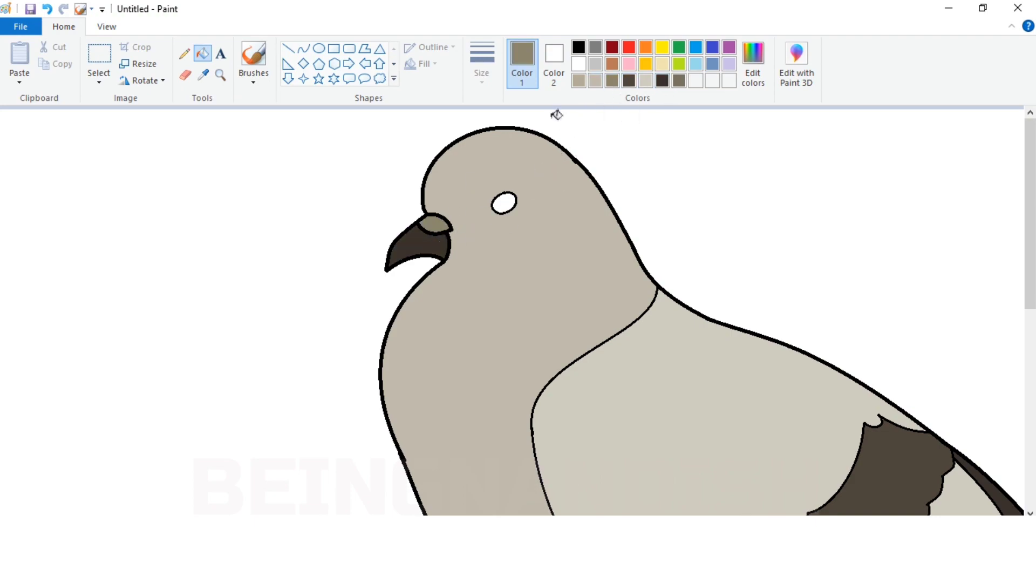
left_click(646, 81)
left_click(442, 217)
key("ctrl+z")
left_click(436, 225)
Try airbrushing dark brown shading onto the front of the beak with a large spray size
left_click(107, 27)
left_click(18, 57)
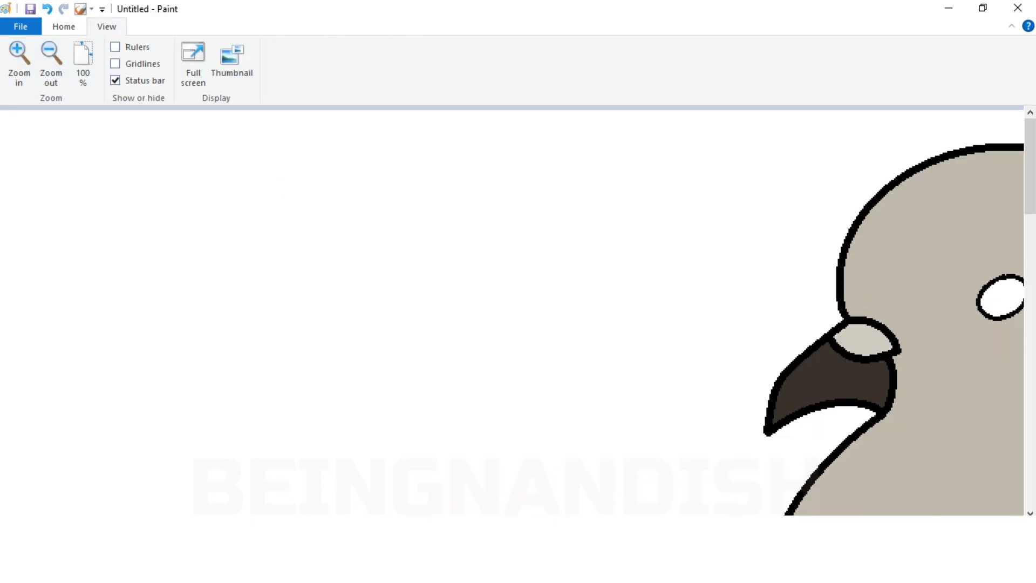
left_click_drag(178, 522, 367, 522)
left_click(19, 56)
scroll(278, 275, "down", 2)
left_click(63, 27)
left_click(662, 81)
left_click(629, 81)
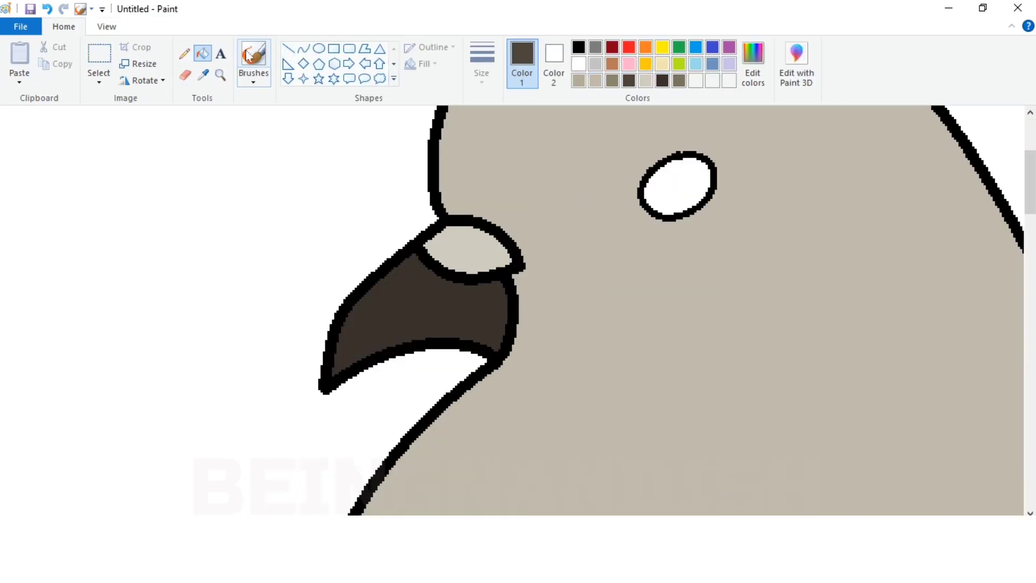
left_click(253, 77)
left_click(344, 105)
left_click(482, 73)
left_click(510, 168)
left_click_drag(367, 332, 406, 313)
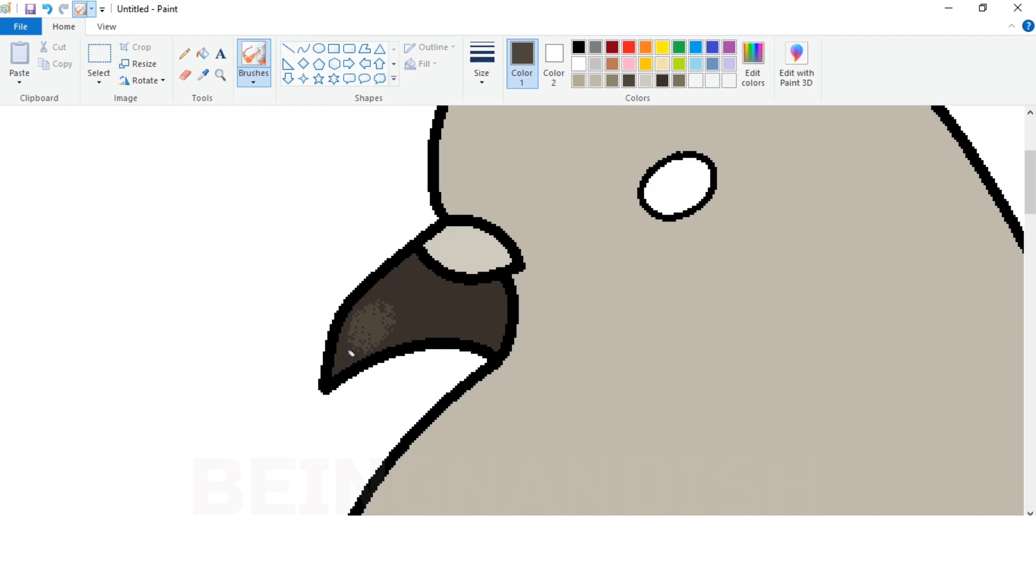
key("ctrl+z")
Airbrush the front half of the beak in dark brown, reducing the spray size
left_click_drag(352, 341, 372, 339)
mouse_move(373, 300)
left_mouse_down()
mouse_move(396, 326)
mouse_move(386, 299)
mouse_move(401, 314)
mouse_move(401, 291)
mouse_move(407, 325)
left_mouse_up()
key("ctrl+z")
left_click(481, 73)
left_click(510, 144)
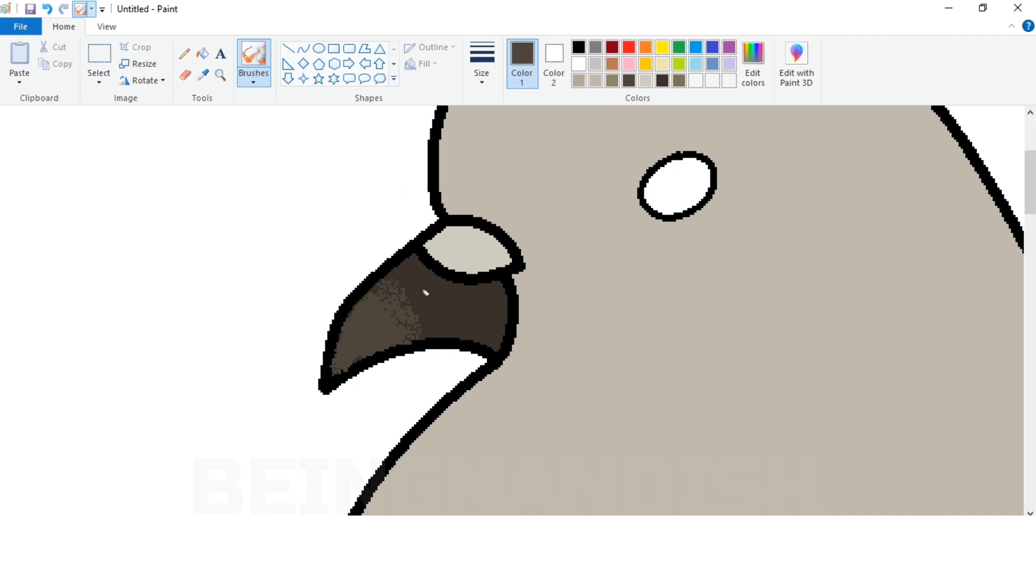
Mix a near-black brown and fill the airbrushed front part of the beak with it
left_click(662, 80)
left_click(202, 53)
left_click(358, 307)
key("ctrl+z")
left_click(754, 65)
left_click(378, 385)
left_click(416, 297)
key("ctrl+z")
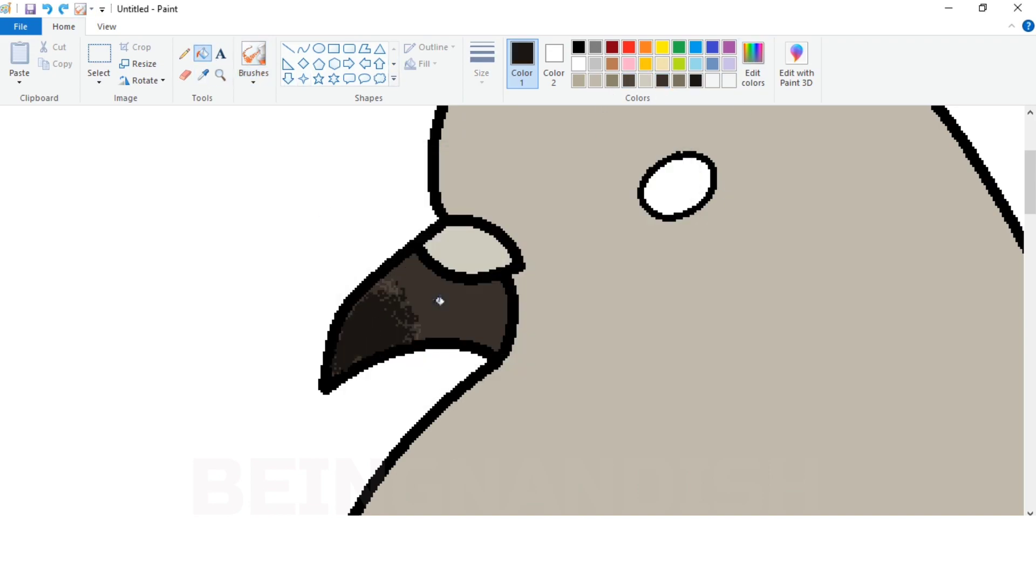
Mix a custom bright orange and fill the inside of the pigeon's eye with it
left_click(109, 28)
left_click(50, 65)
left_click(83, 84)
triple_click(20, 76)
left_click_drag(208, 520, 493, 513)
left_click(65, 27)
left_click(646, 47)
left_click(753, 65)
left_click_drag(678, 247, 678, 253)
left_click(555, 387)
left_click(378, 384)
left_click(307, 297)
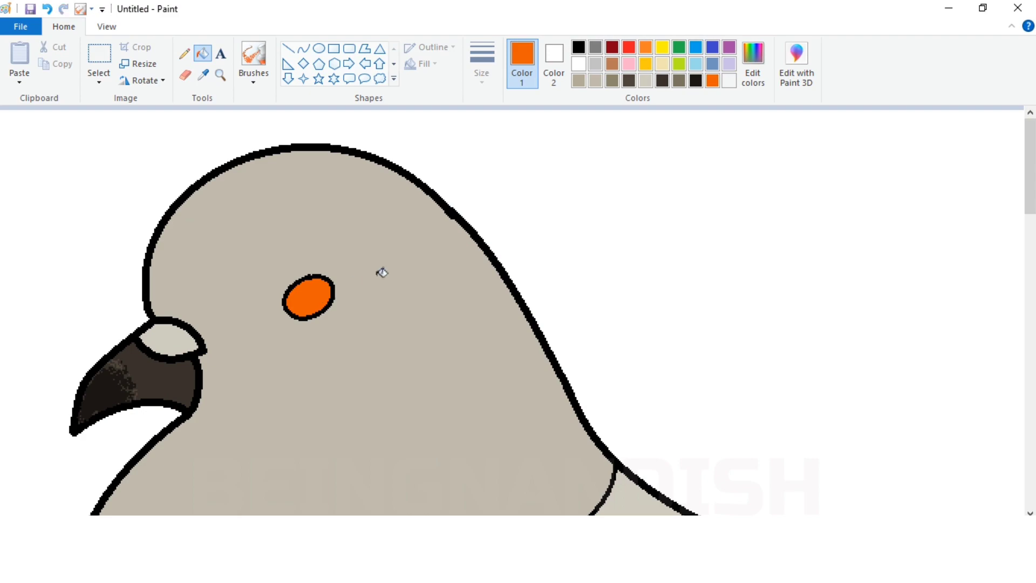
Mix a dark orange of red 196, green 79, blue 0 and fill the eye's outline with it
left_click(331, 280)
key("ctrl+z")
left_click(753, 65)
left_click_drag(679, 254, 679, 264)
left_click(544, 387)
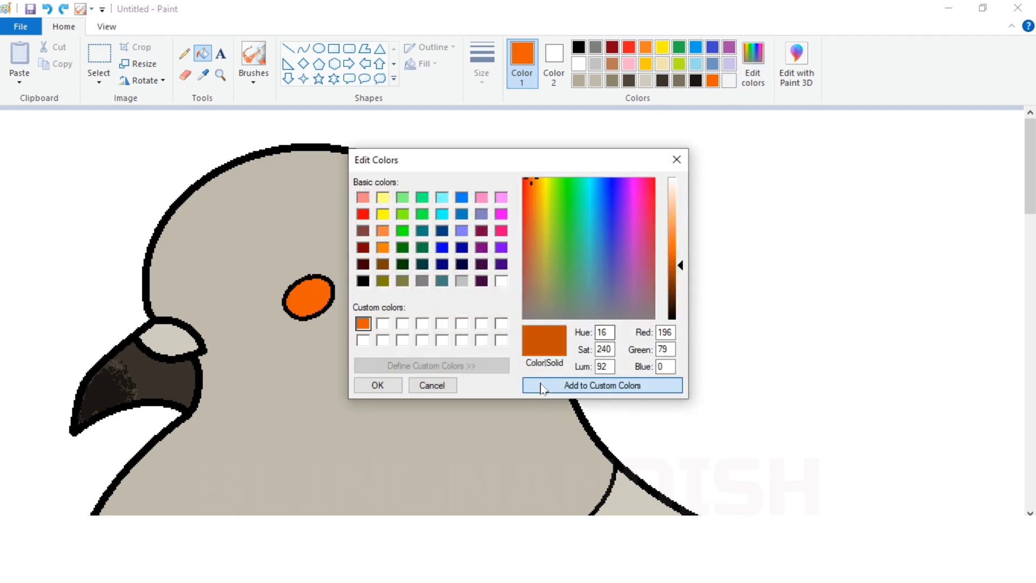
left_click(378, 385)
left_click(331, 280)
Mix a light orange of red 255, green 133, blue 51 and airbrush it onto the centre of the eye
left_click(753, 65)
left_click(681, 235)
left_click(599, 386)
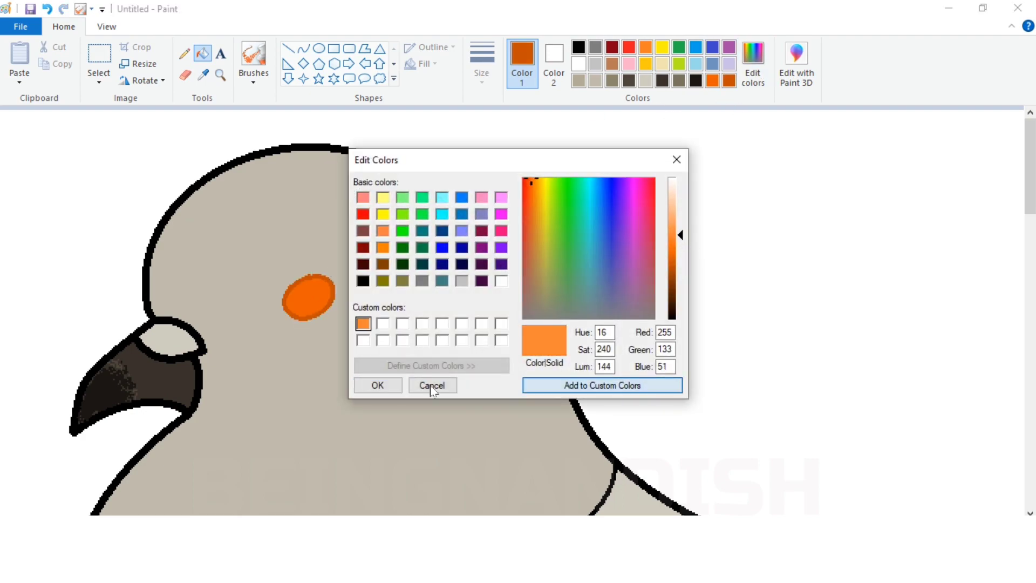
left_click(378, 385)
left_click(107, 26)
left_click(19, 61)
scroll(439, 263, "down", 1)
left_click(63, 27)
left_click(253, 54)
left_click_drag(454, 296, 461, 281)
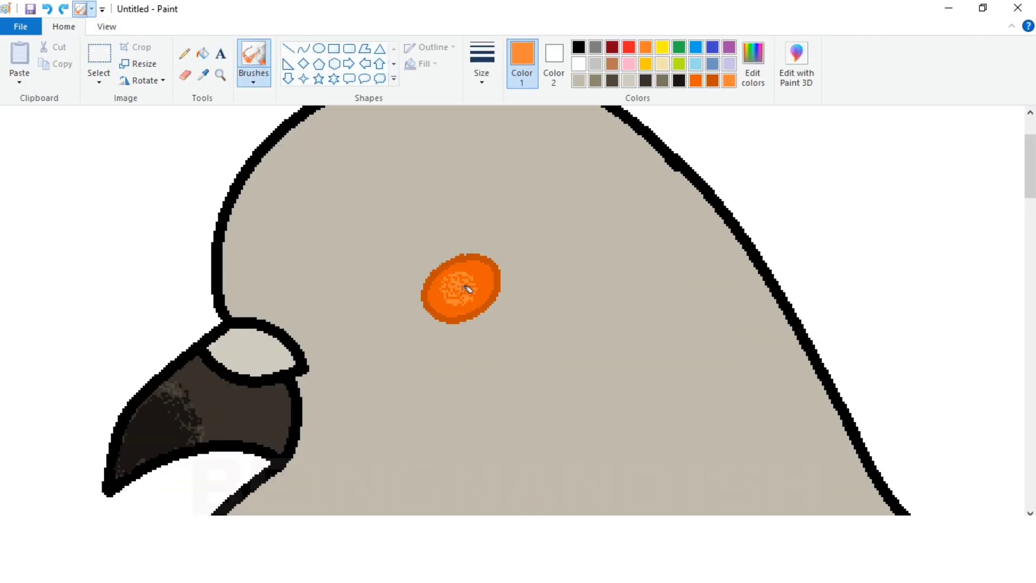
Mix a slightly darker orange and airbrush it over the light centre of the eye to blend the shading
left_click(753, 65)
left_click_drag(679, 232, 679, 244)
left_click(583, 384)
left_click(377, 383)
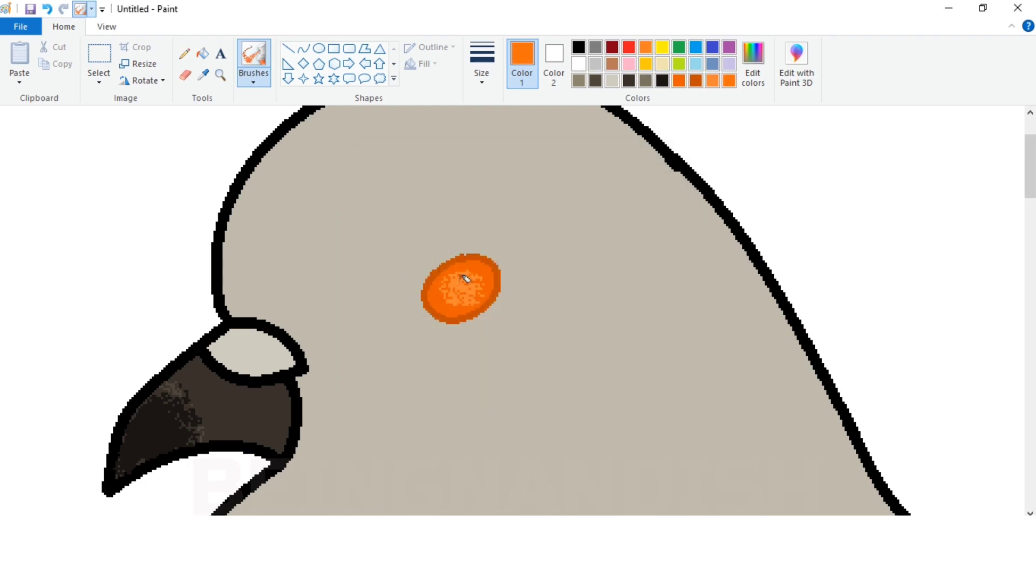
Draw a small black ellipse in the centre of the eye as the pupil and fill it with black
left_click(578, 47)
left_click(319, 48)
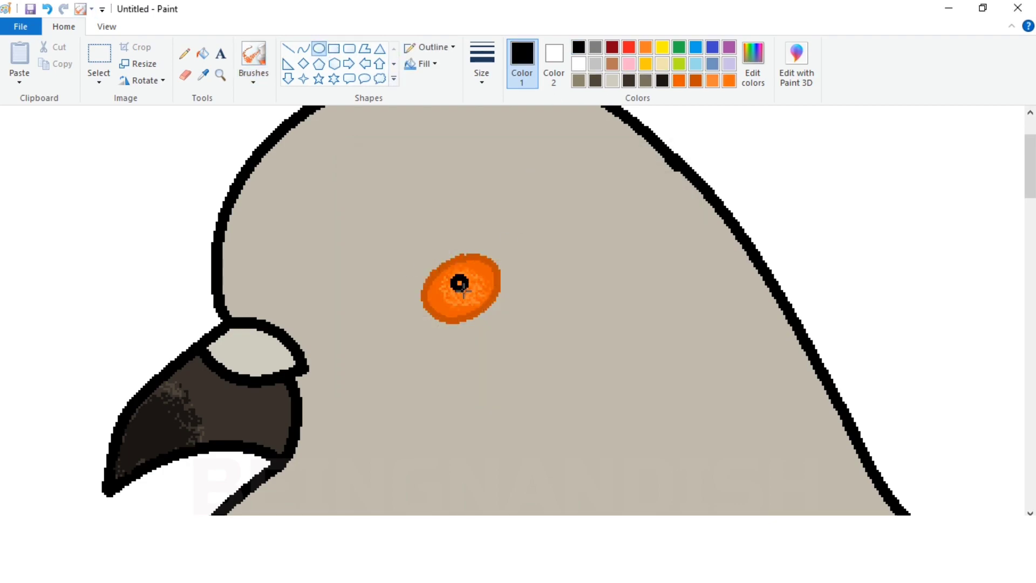
left_click(202, 53)
left_click(462, 290)
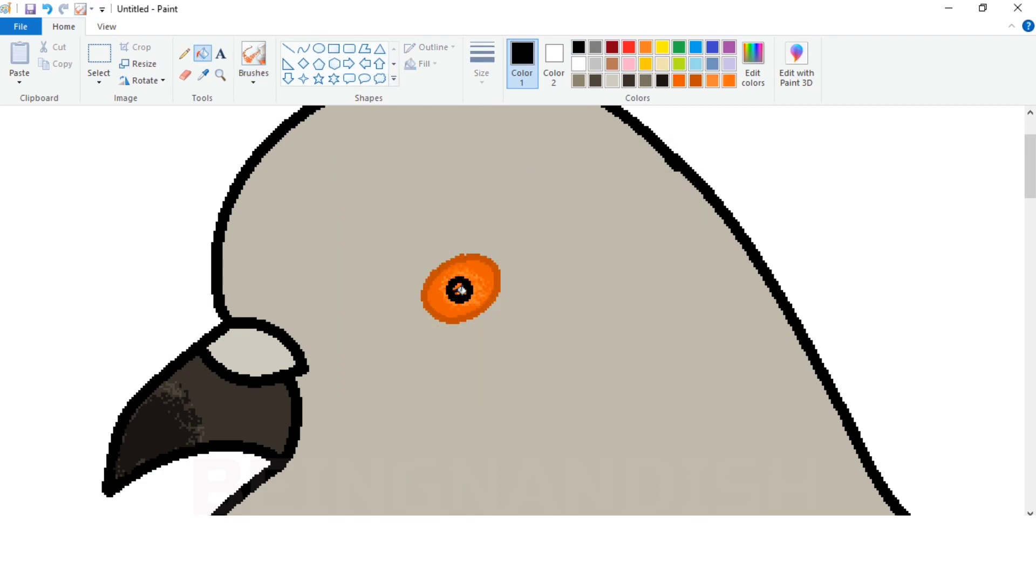
Airbrush black over the pupil and its lower edge, undoing the first attempt and changing the spray size
left_click(253, 80)
left_click(344, 106)
left_click_drag(458, 287, 464, 292)
left_click(110, 28)
left_click(51, 65)
triple_click(52, 65)
left_click(52, 65)
key("ctrl+z")
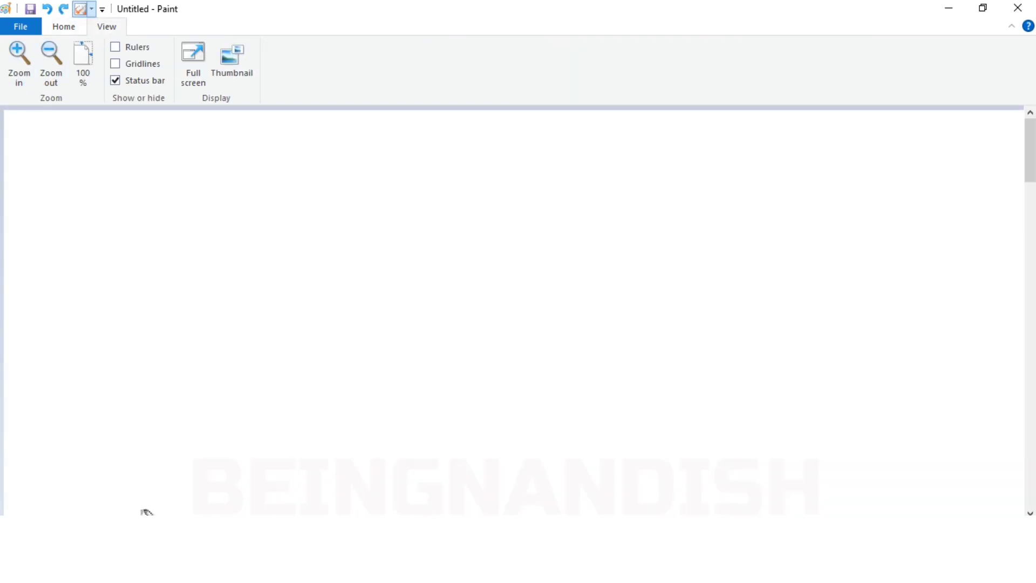
left_click(64, 26)
left_click(482, 65)
left_click(497, 127)
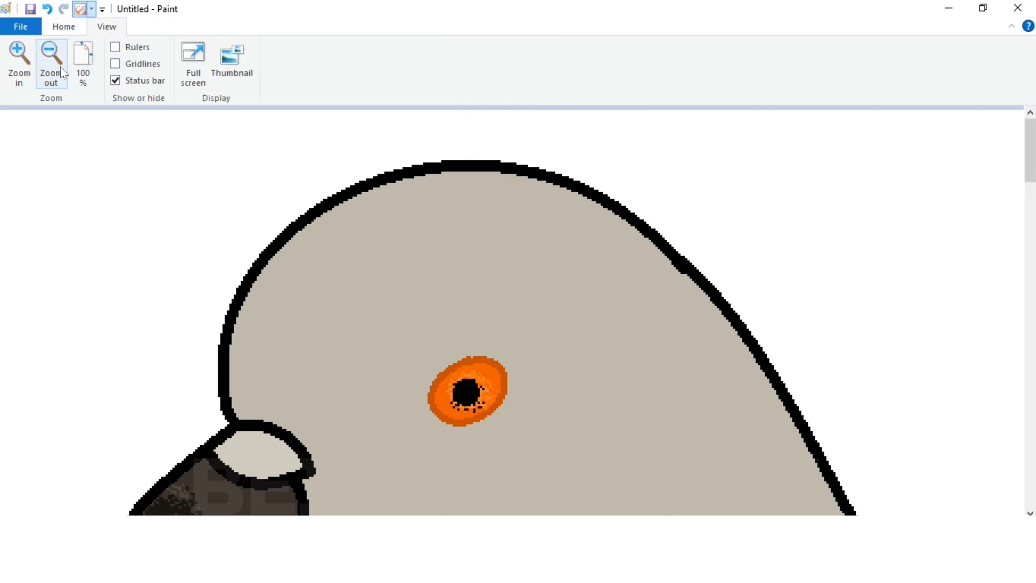
Mix a paler grey-beige and refill the rounded bump above the beak with it
left_click(51, 65)
left_click(63, 27)
left_click(753, 65)
left_click(378, 385)
left_click(203, 54)
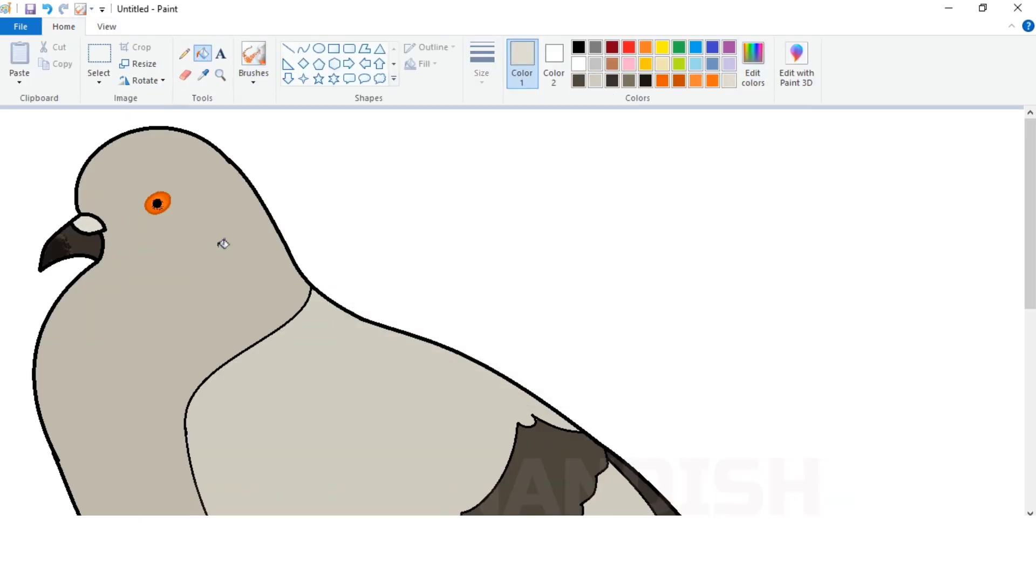
Try filling the pigeon's leg with a custom muted red mixed from the orange
left_click(107, 26)
left_click(51, 59)
left_click(64, 26)
left_click(712, 81)
left_click(753, 65)
mouse_move(531, 212)
left_mouse_down()
mouse_move(530, 245)
mouse_move(524, 221)
left_mouse_up()
left_click(681, 225)
left_click(681, 237)
left_click(529, 242)
left_click_drag(654, 227, 523, 203)
left_click(680, 233)
left_click(573, 385)
left_click(378, 385)
left_click(451, 456)
Try two further custom shades of red on the pigeon's leg
left_click(756, 57)
left_click(546, 386)
left_click(379, 385)
left_click(457, 452)
left_click(753, 62)
left_click(679, 224)
left_click(583, 385)
left_click(395, 387)
left_click(453, 455)
Adjust the custom red to a warmer orange-red and fill the pigeon's leg and front toe with it
left_click(754, 62)
left_click(679, 248)
left_click(679, 239)
left_click_drag(525, 203, 525, 213)
left_click(556, 385)
left_click(392, 386)
left_click(455, 455)
left_click(753, 62)
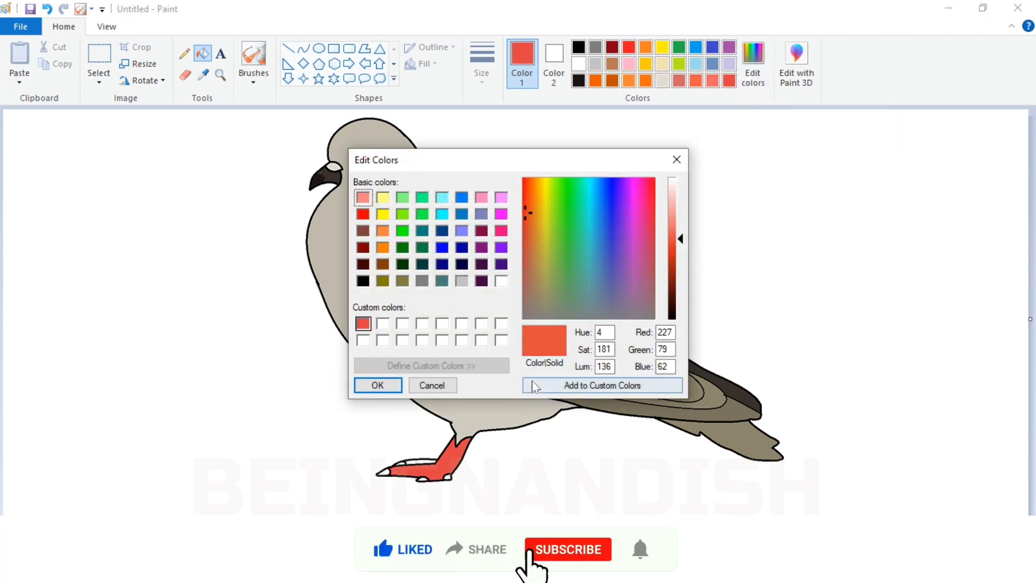
left_click(534, 386)
left_click(388, 386)
left_click(455, 455)
Fill the four claws on the pigeon's foot with black
left_click(579, 48)
left_click(385, 472)
left_click(401, 463)
left_click(423, 480)
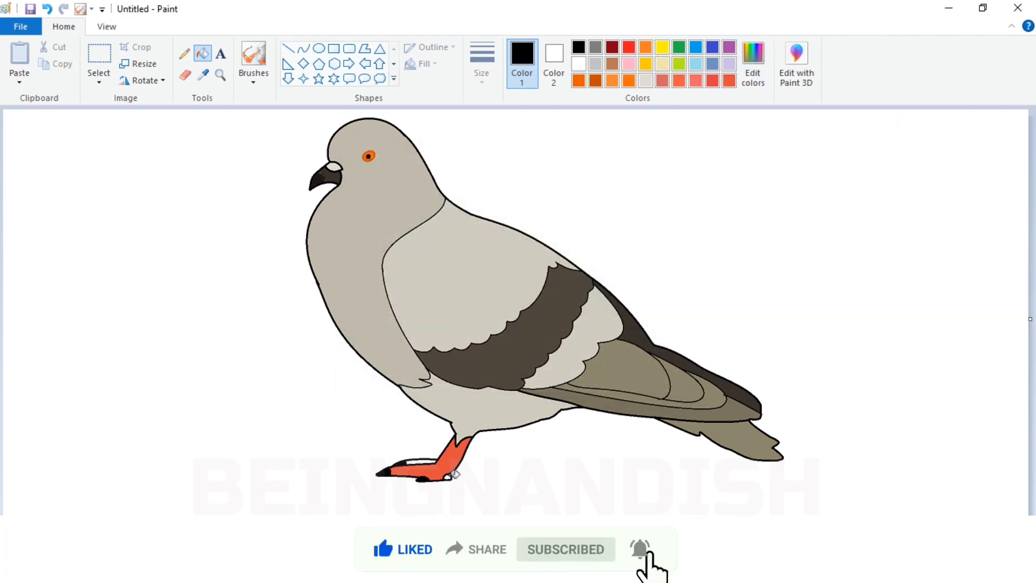
left_click(447, 477)
Fill the remaining white rear toe with the custom orange-red used on the leg
left_click(695, 80)
left_click(422, 462)
left_click(729, 81)
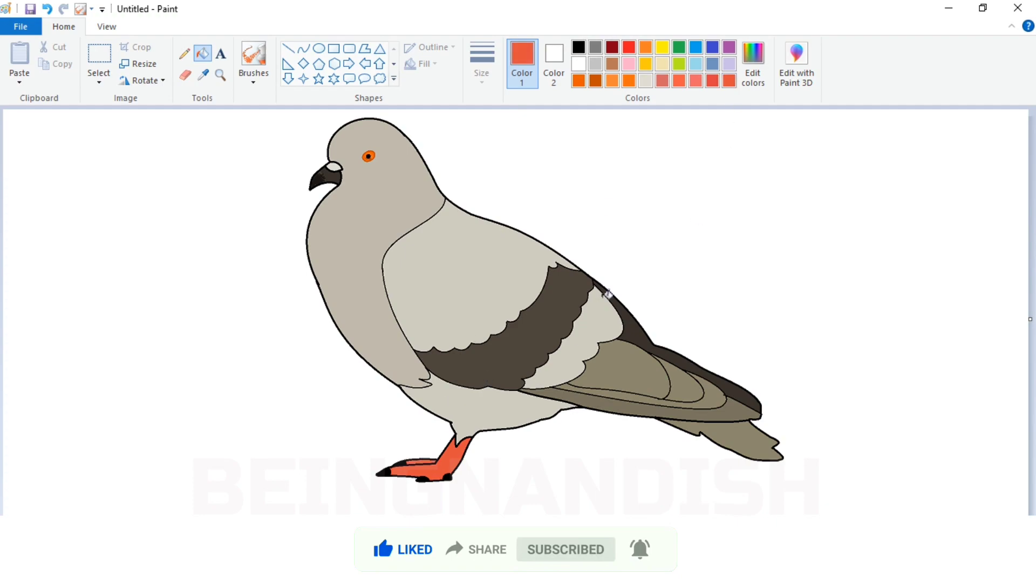
Draw two thin black curves along the lower tail feathers with the Curve tool, using the thinnest line size
left_click(107, 27)
left_click(20, 64)
left_click_drag(324, 521, 691, 521)
scroll(513, 313, "down", 6)
left_click(64, 27)
scroll(565, 326, "down", 3)
left_click(578, 47)
left_click(304, 49)
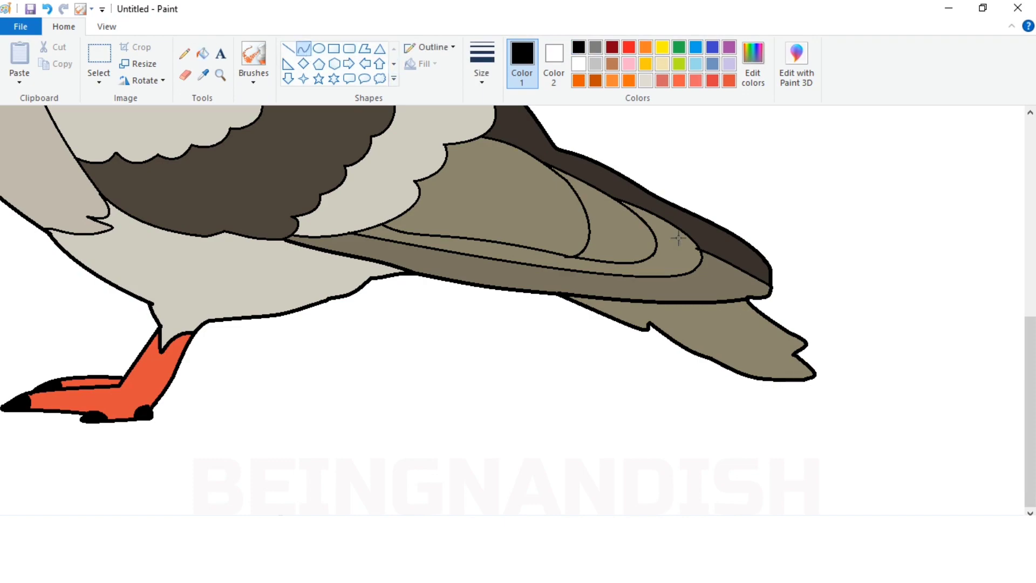
left_click_drag(725, 338, 793, 354)
left_click(482, 72)
left_click(478, 107)
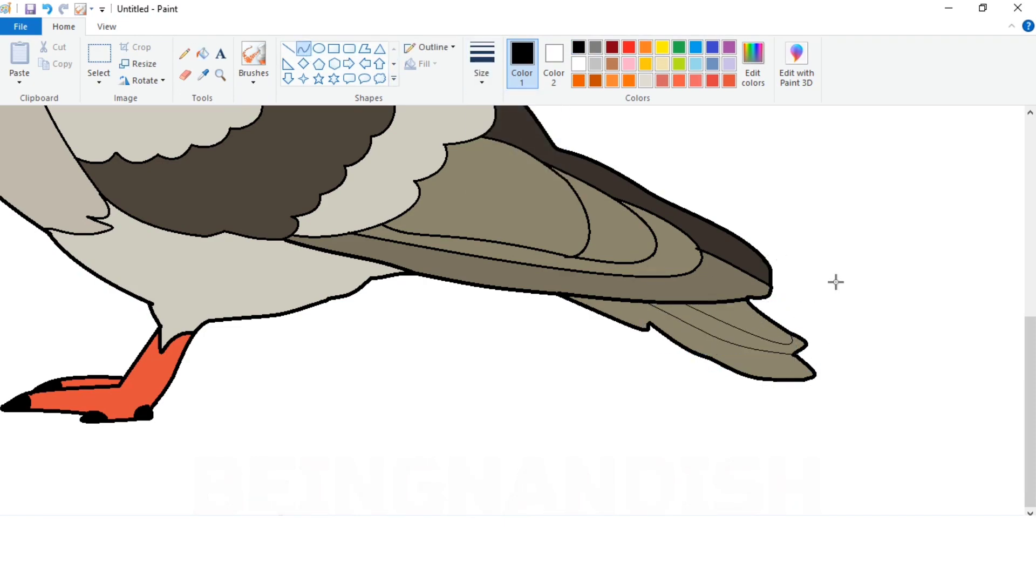
Add a thin black curve near the tip of the lower wing feather and show the whole pigeon
left_click_drag(717, 297, 747, 298)
left_click(106, 26)
left_click(50, 60)
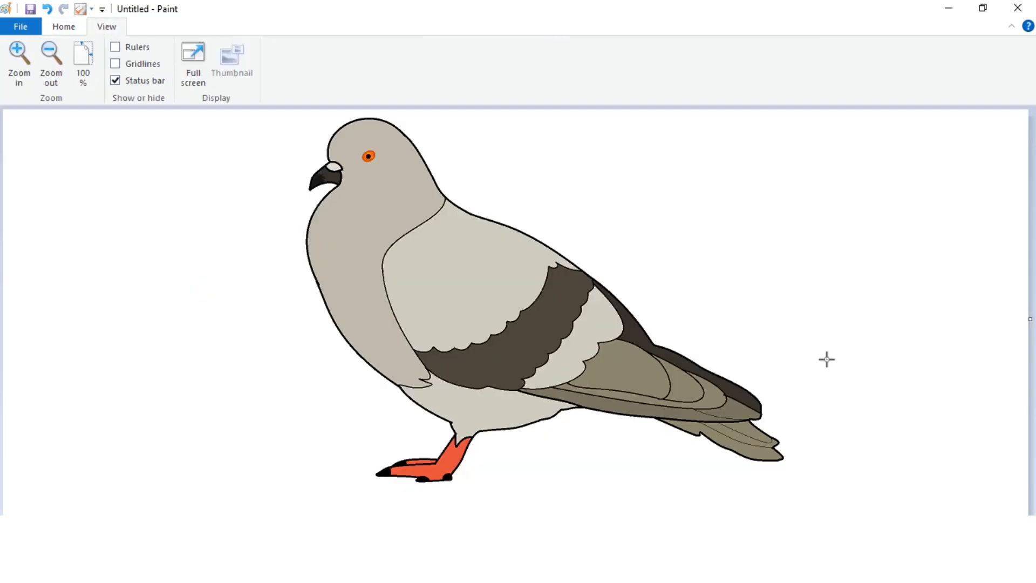
left_click(64, 26)
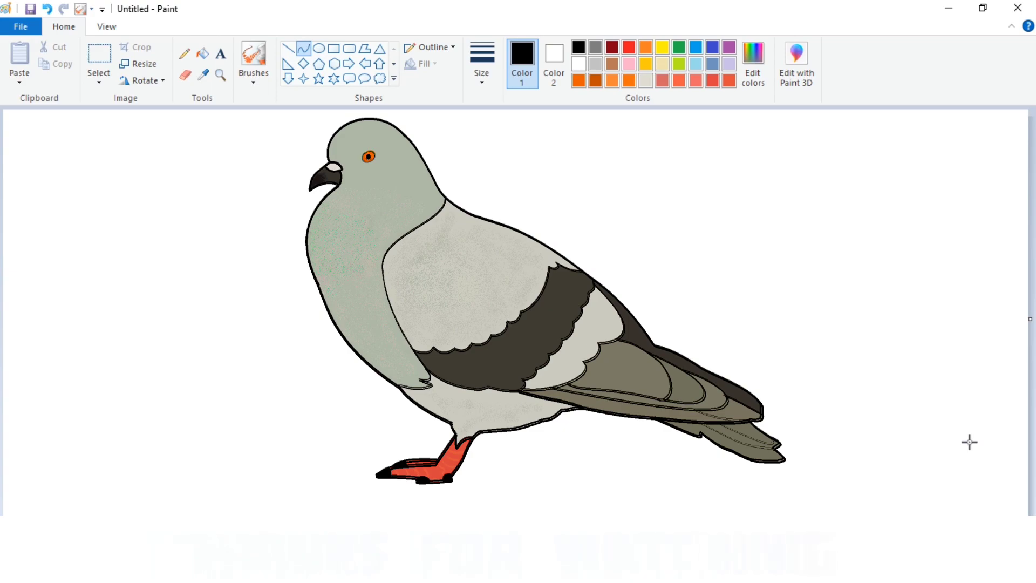